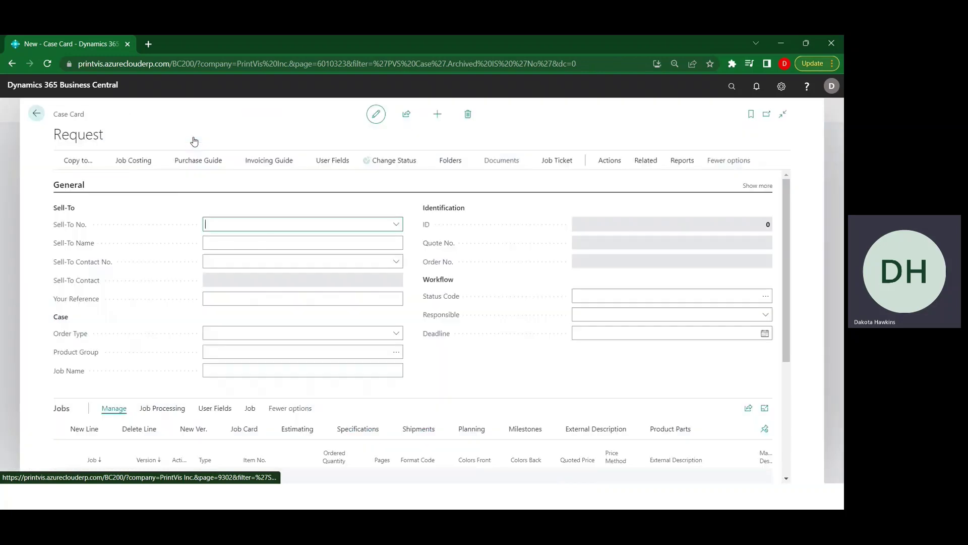
Set the sell-to customer of the new case to Spotsmeyer's Furnishings and choose a contact for it
left_click(396, 224)
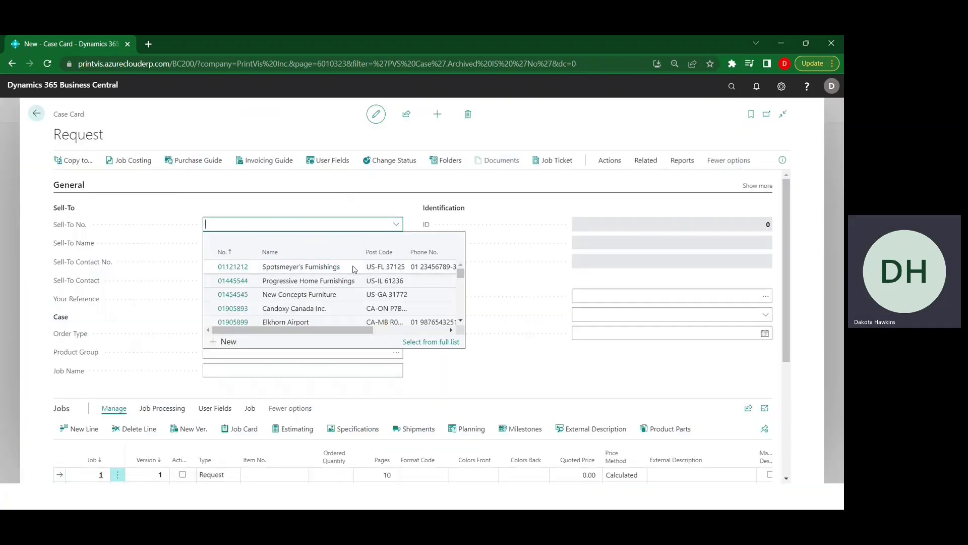
left_click(356, 266)
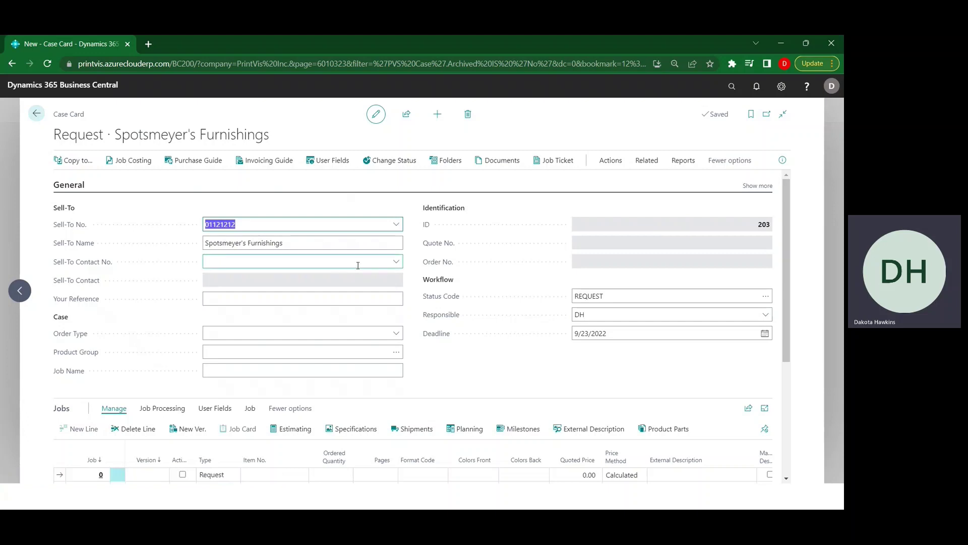
left_click(395, 263)
left_click(396, 263)
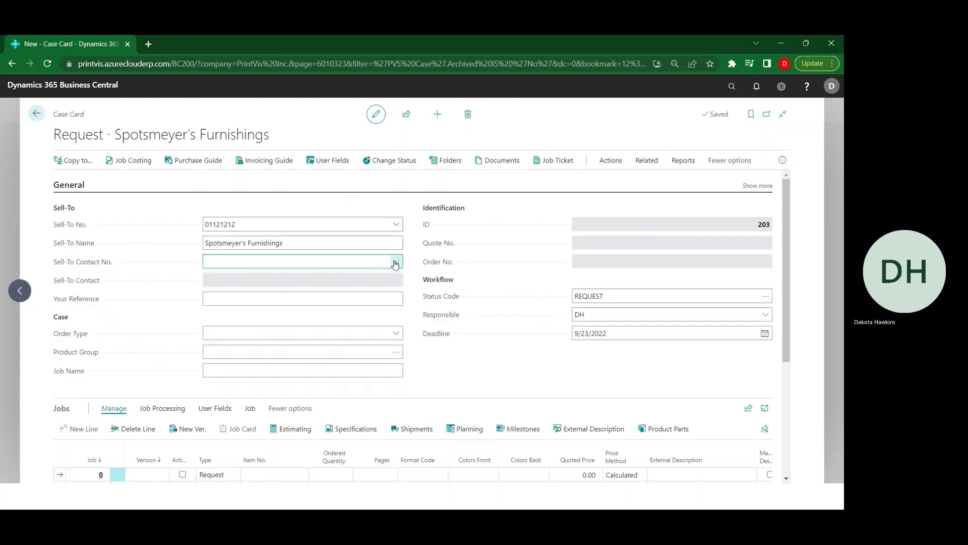
left_click(396, 262)
left_click(383, 318)
left_click(418, 354)
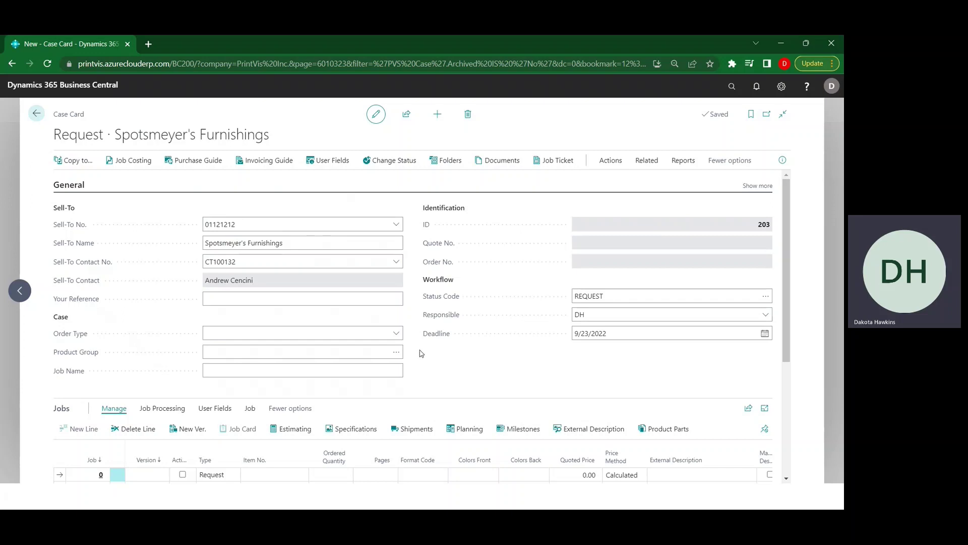
Set the case's order type to DIRECT and its product group to 700, Displays
left_click(376, 334)
left_click(368, 332)
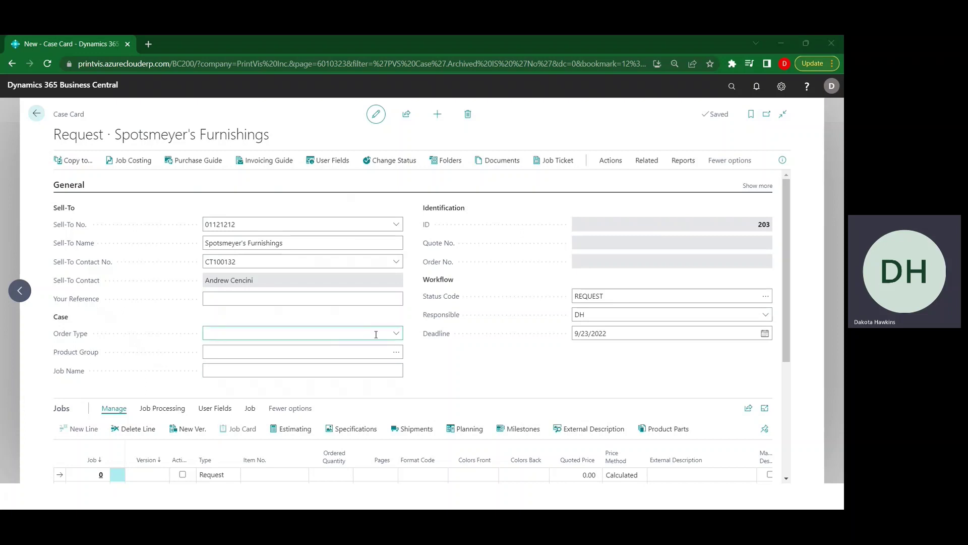
left_click(395, 333)
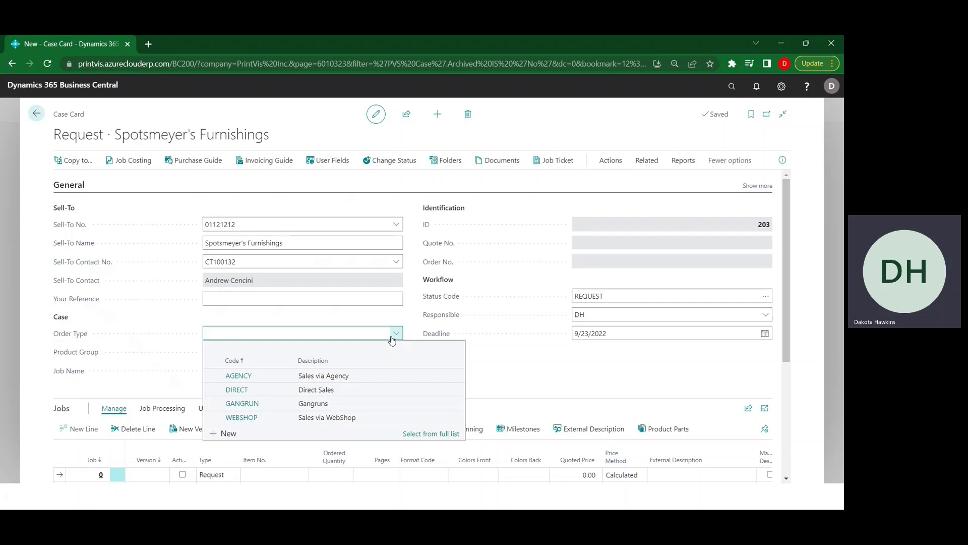
left_click(346, 390)
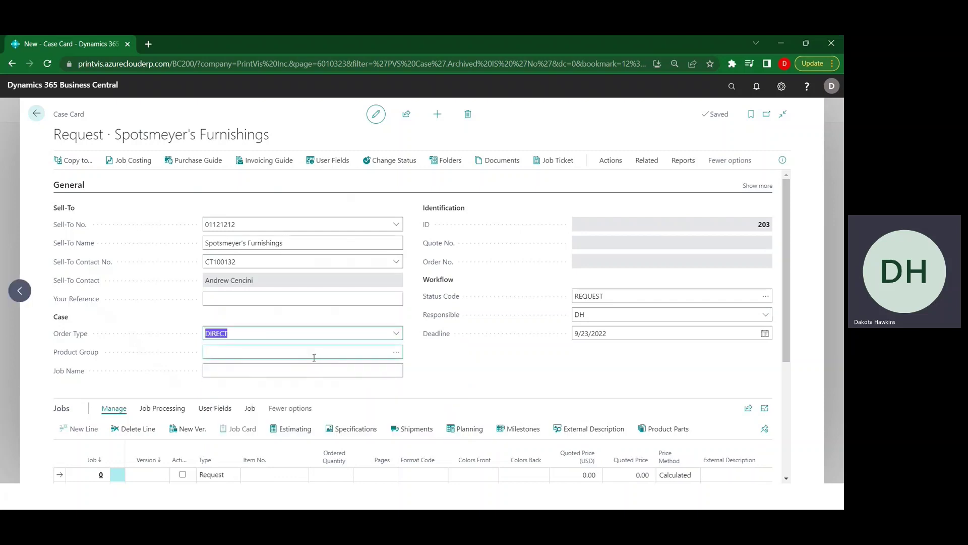
left_click(397, 351)
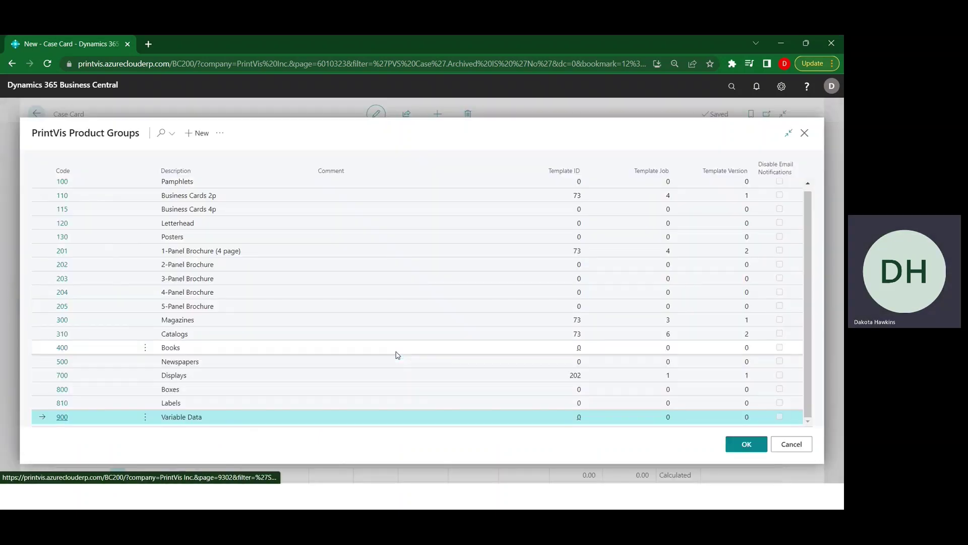
left_click(285, 376)
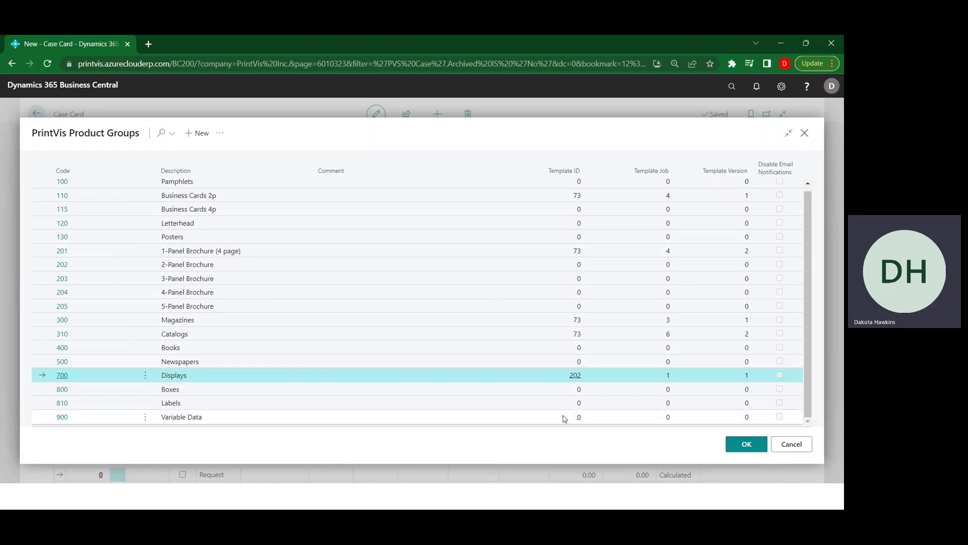
left_click(749, 447)
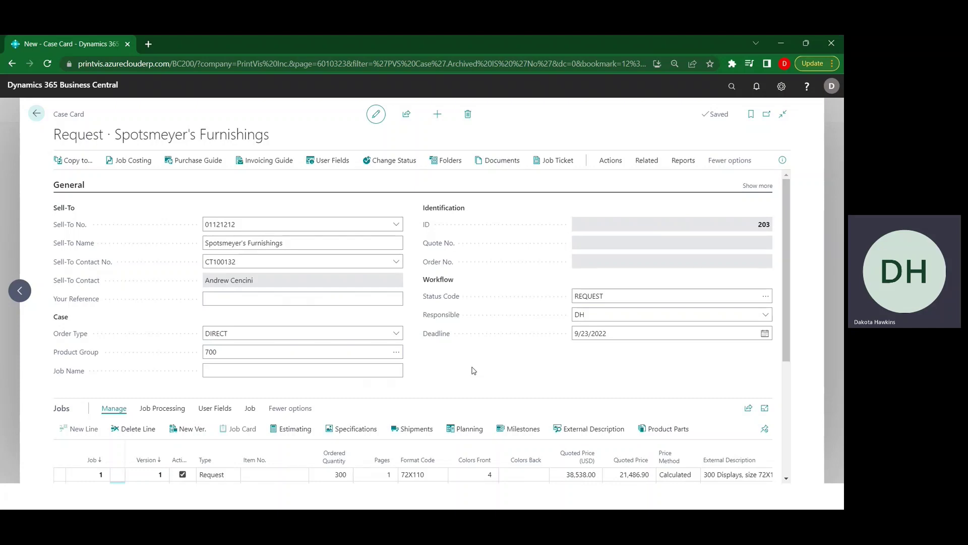
Select the job 1, version 1 request line in the case's Jobs list
scroll(461, 368, "down", 3)
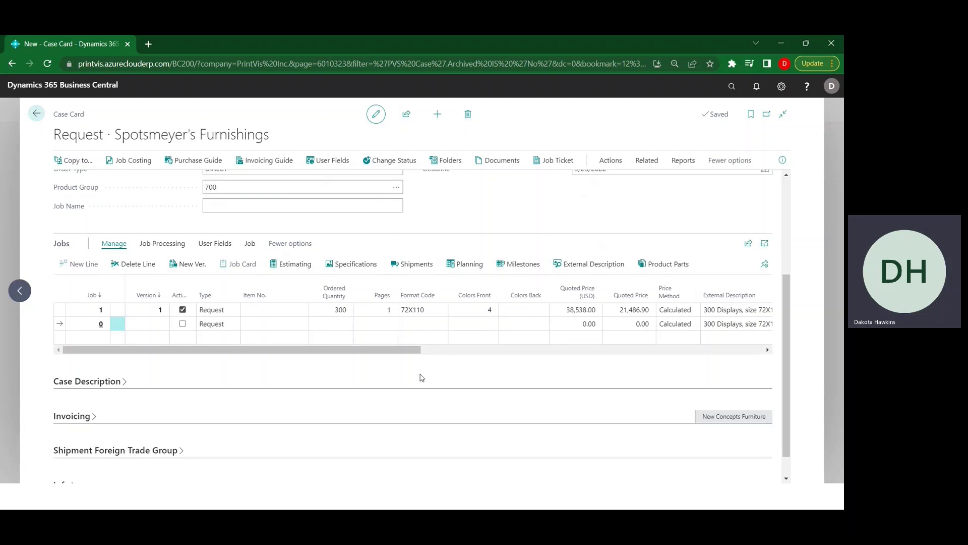
scroll(419, 377, "up", 2)
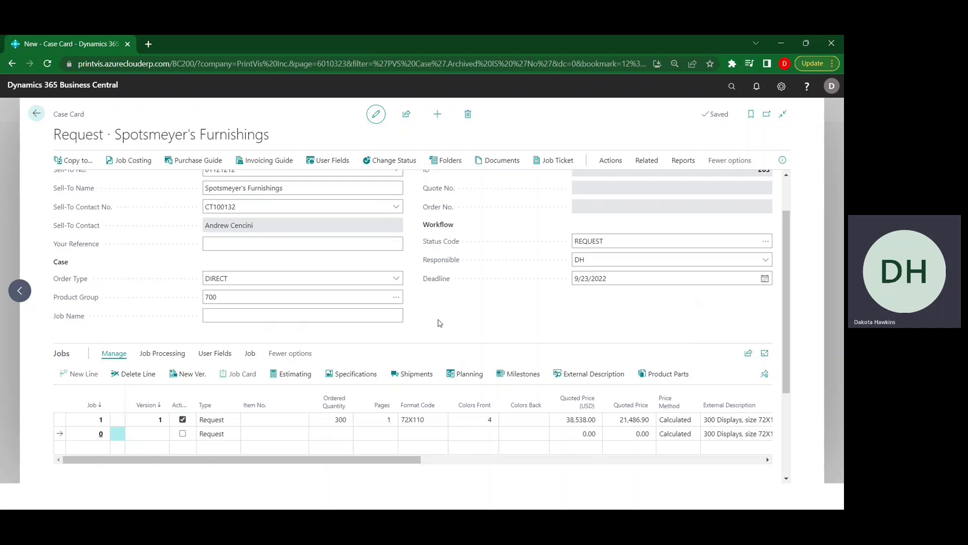
left_click(124, 419)
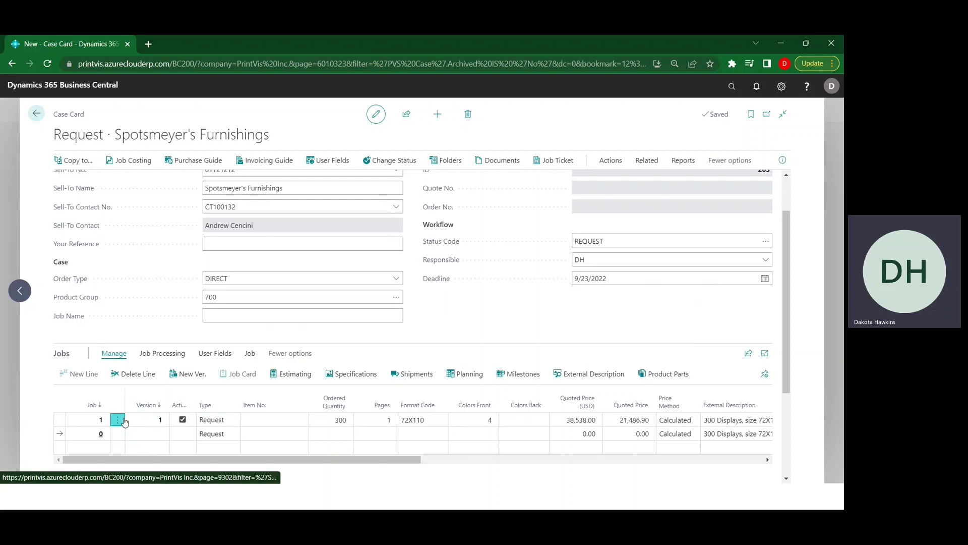
left_click(118, 419)
left_click(483, 330)
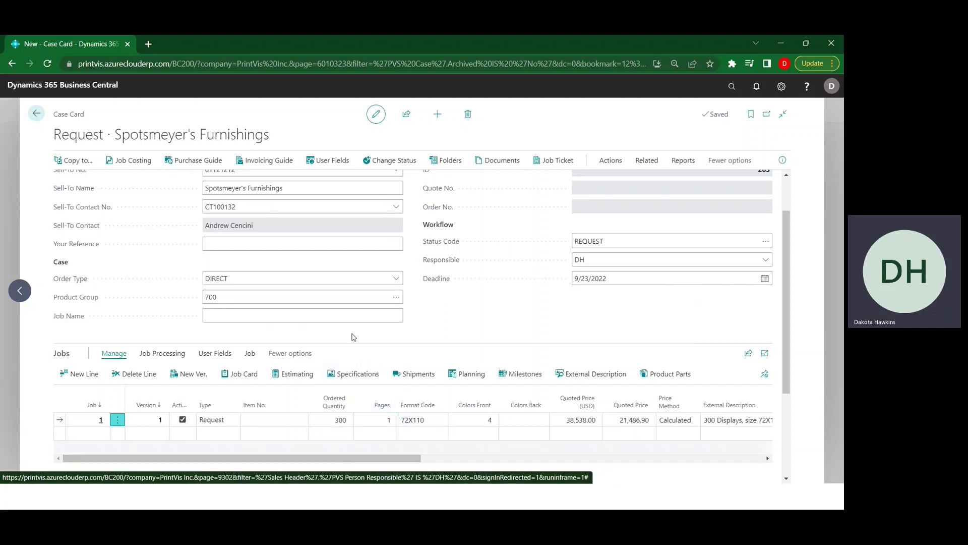
Enter "Quote to Cash Demo" as the job name of the case
left_click(353, 316)
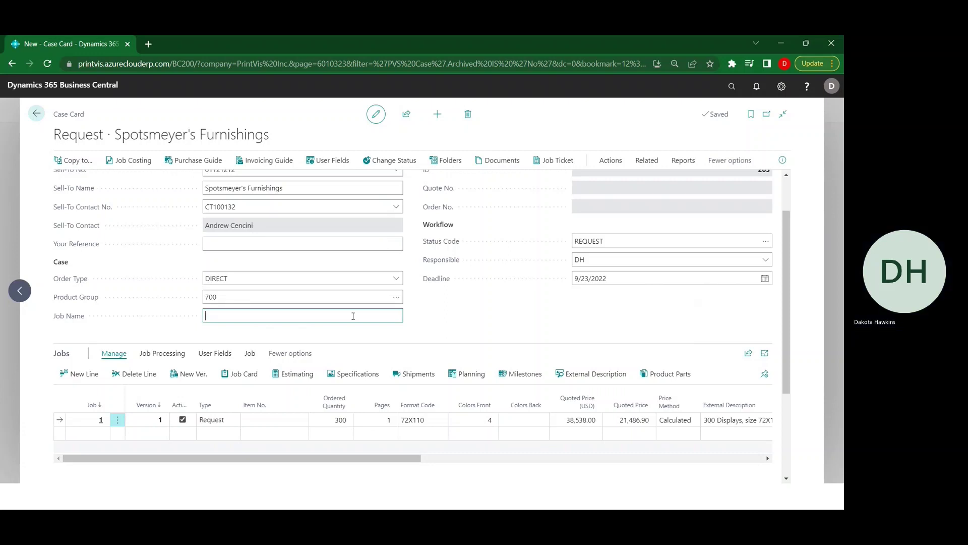
type("Quote to Cash Demo")
left_click(450, 330)
scroll(447, 333, "up", 2)
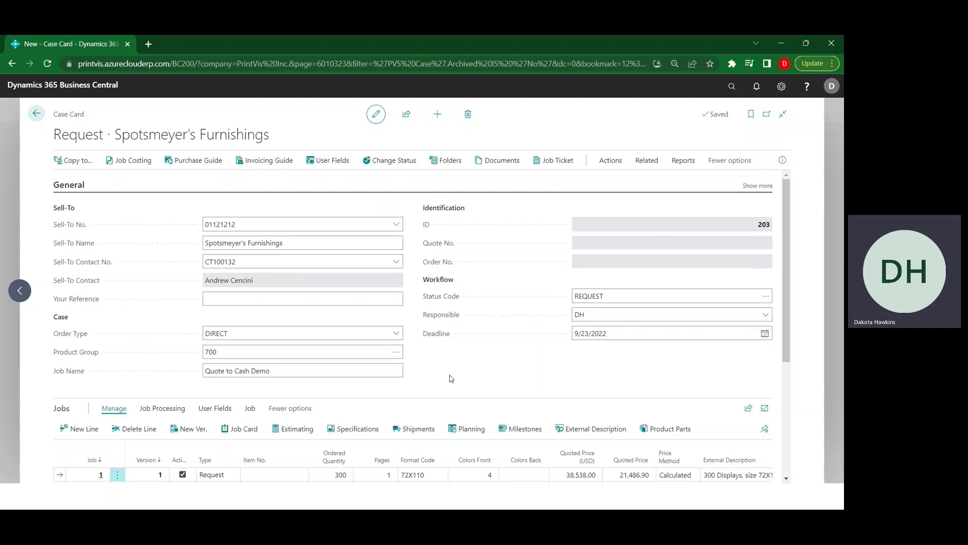
Look through the available status codes for the case, from Request to archived cases, and close the list without choosing one
left_click(759, 300)
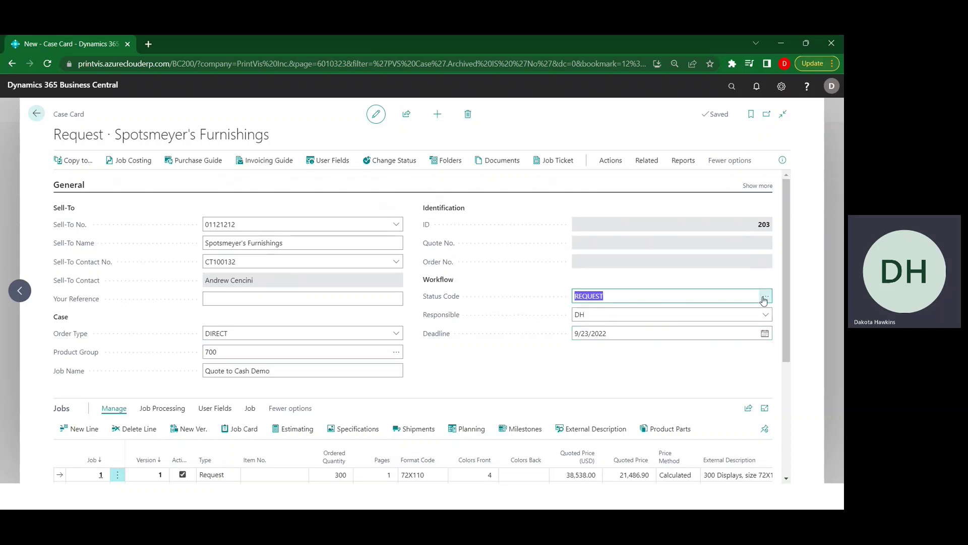
left_click(762, 298)
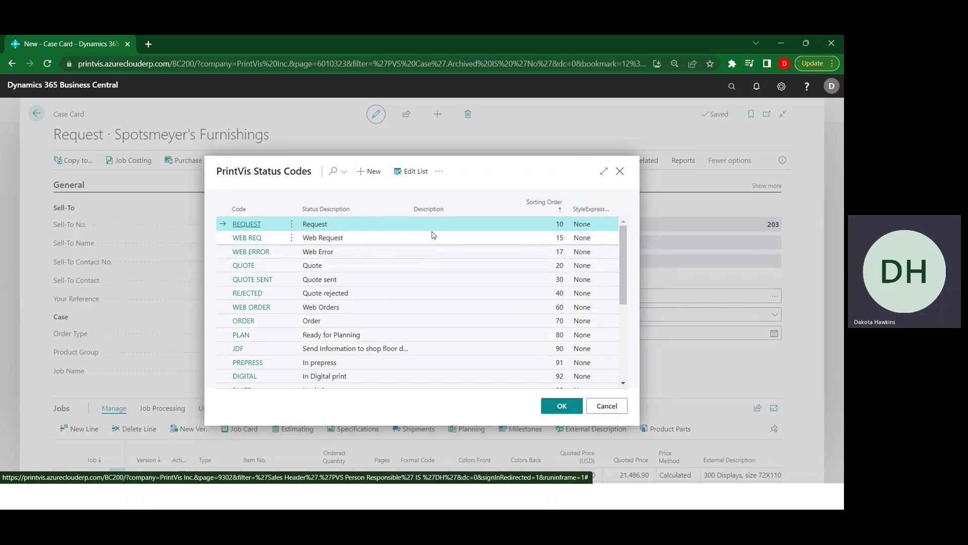
scroll(434, 240, "down", 1)
scroll(432, 261, "down", 2)
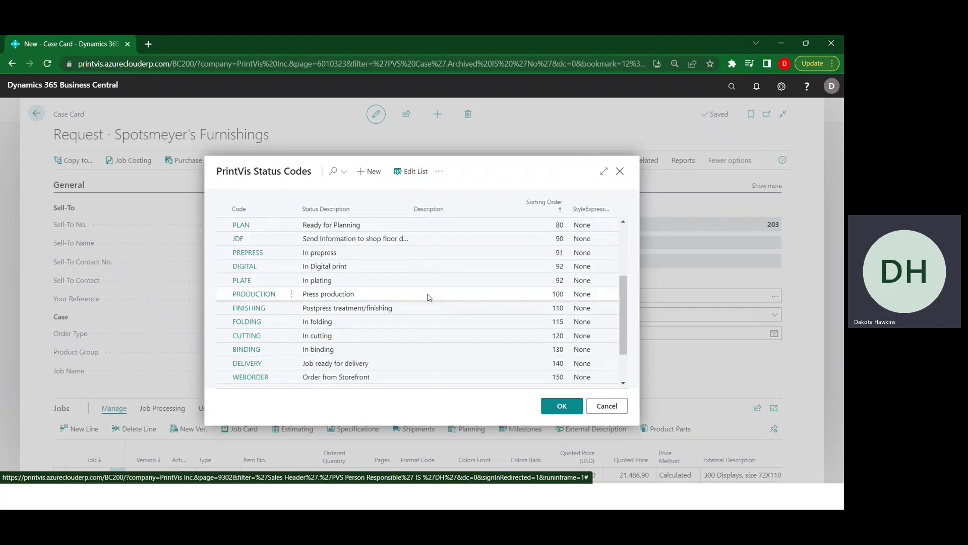
scroll(432, 316, "down", 2)
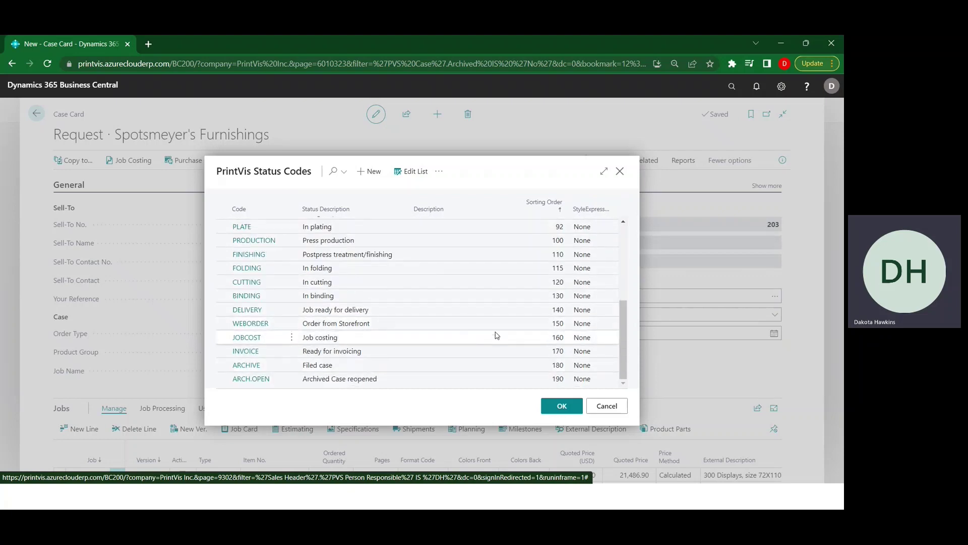
left_click(609, 410)
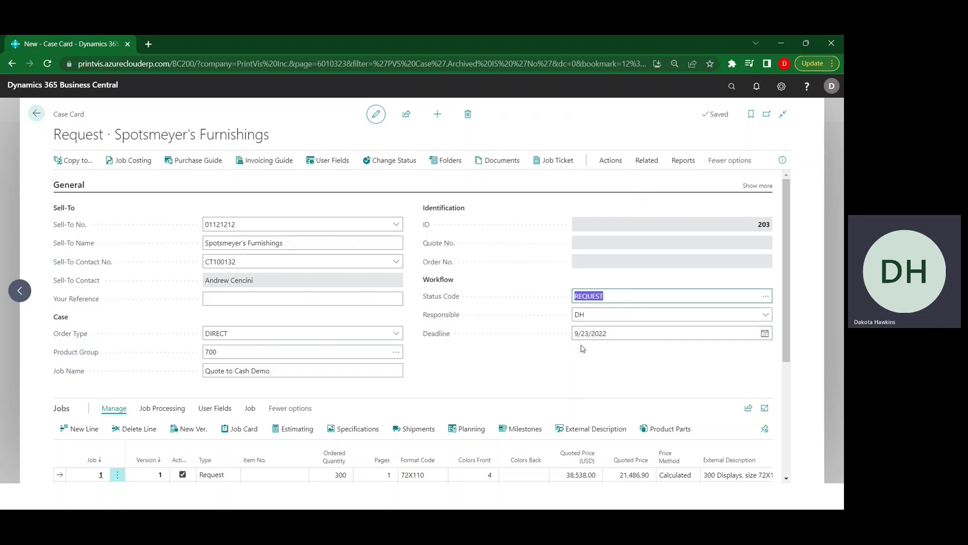
left_click(524, 367)
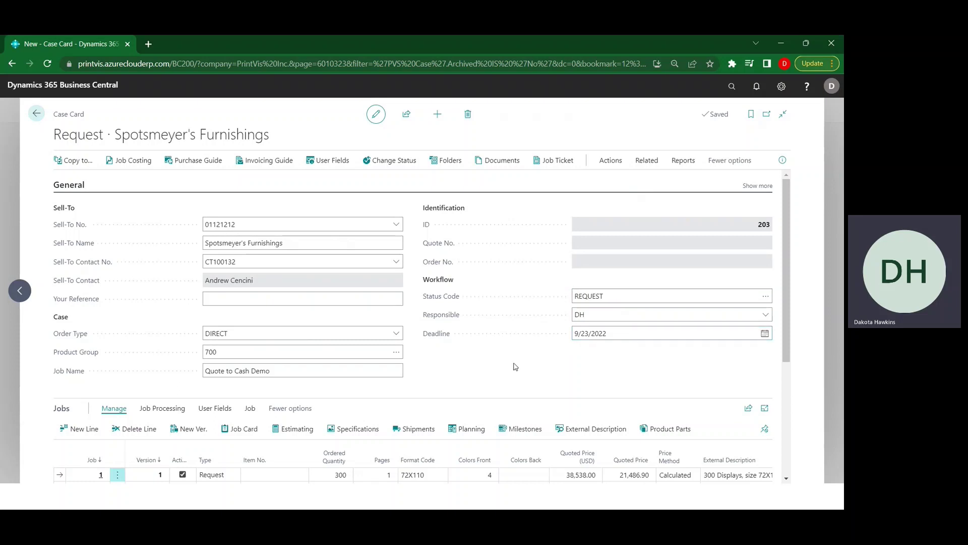
Set the ordered quantity of job 1, version 1 to 500
scroll(456, 359, "down", 1)
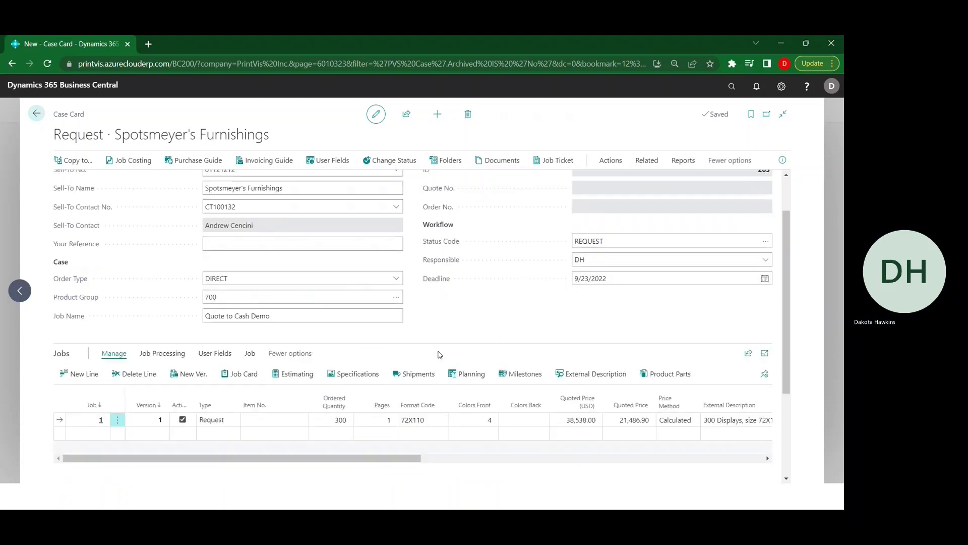
scroll(290, 461, "down", 2)
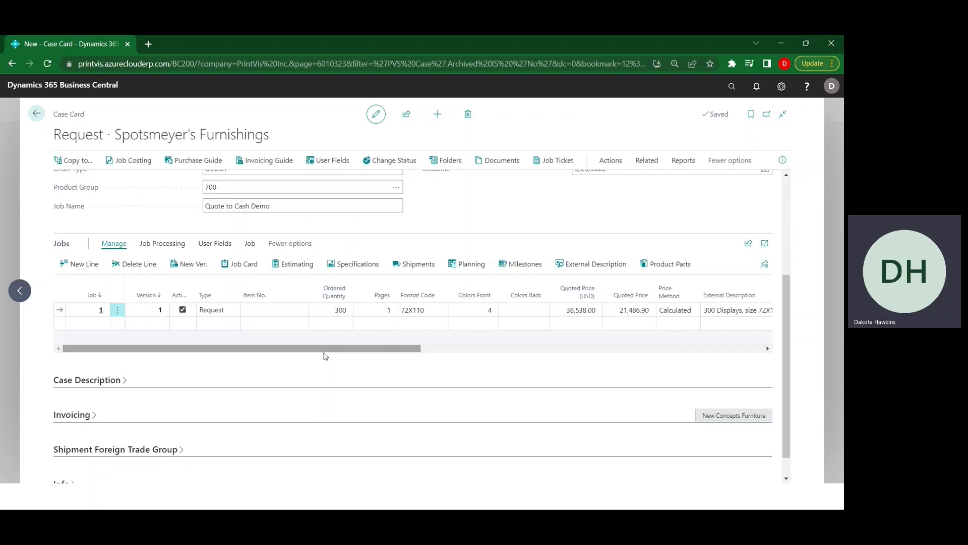
left_click(341, 310)
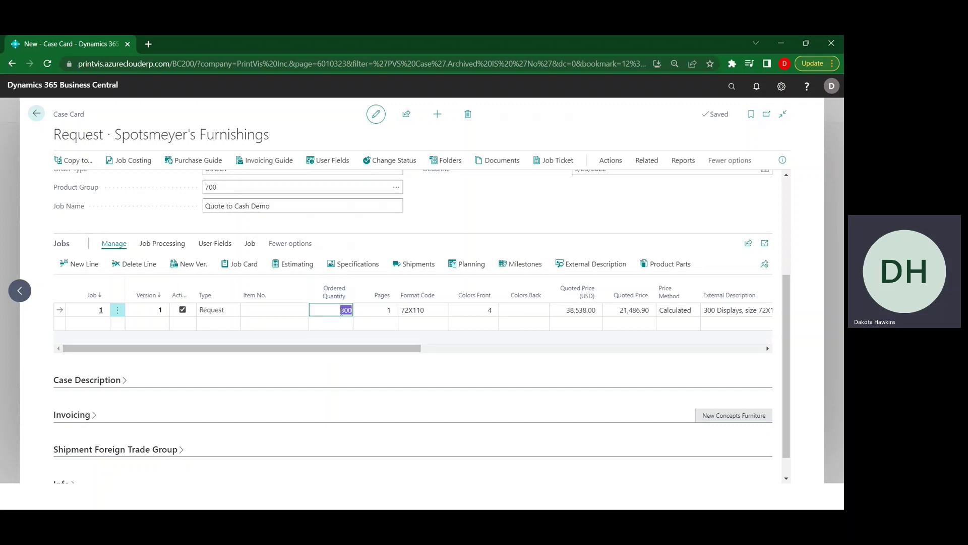
type("500")
left_click(328, 361)
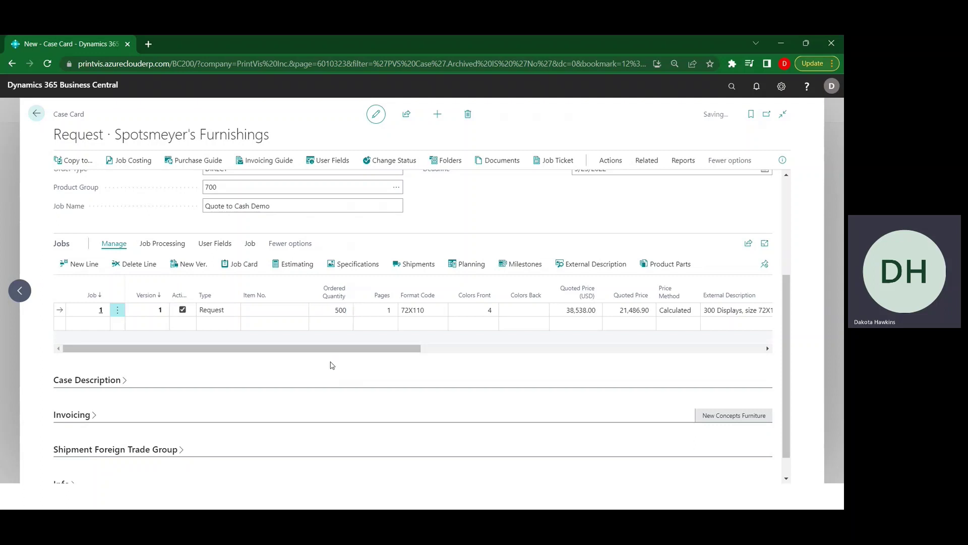
Create a second version of job 1 and set its ordered quantity to 750
left_click(200, 269)
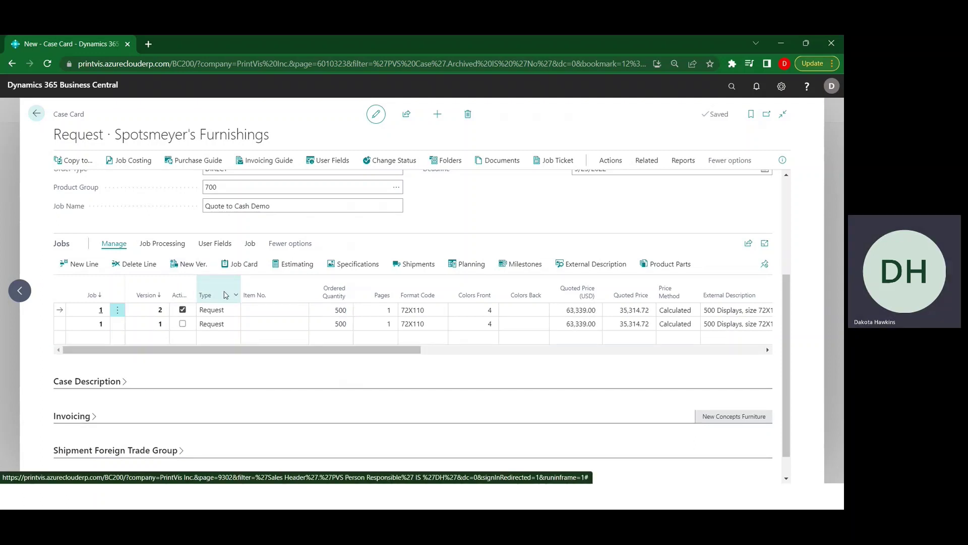
left_click(328, 308)
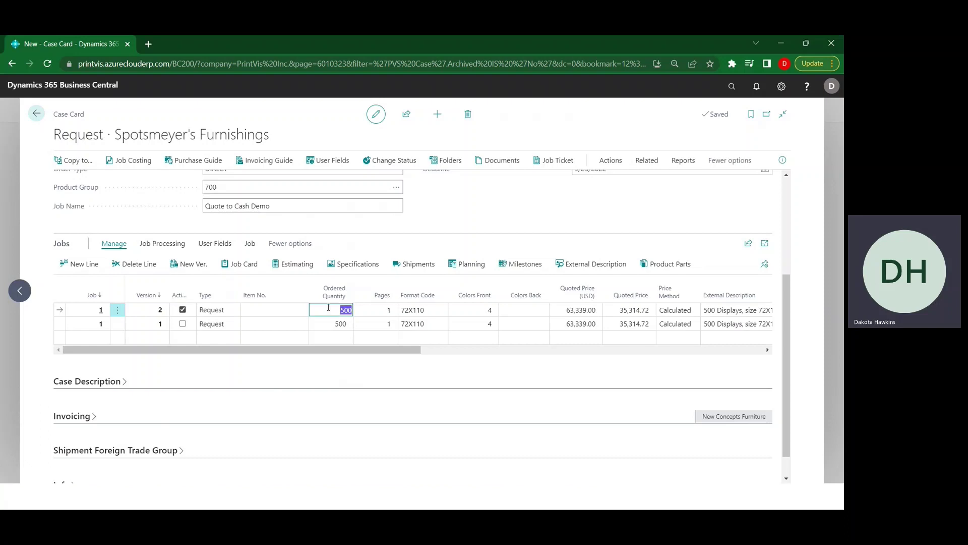
type("750")
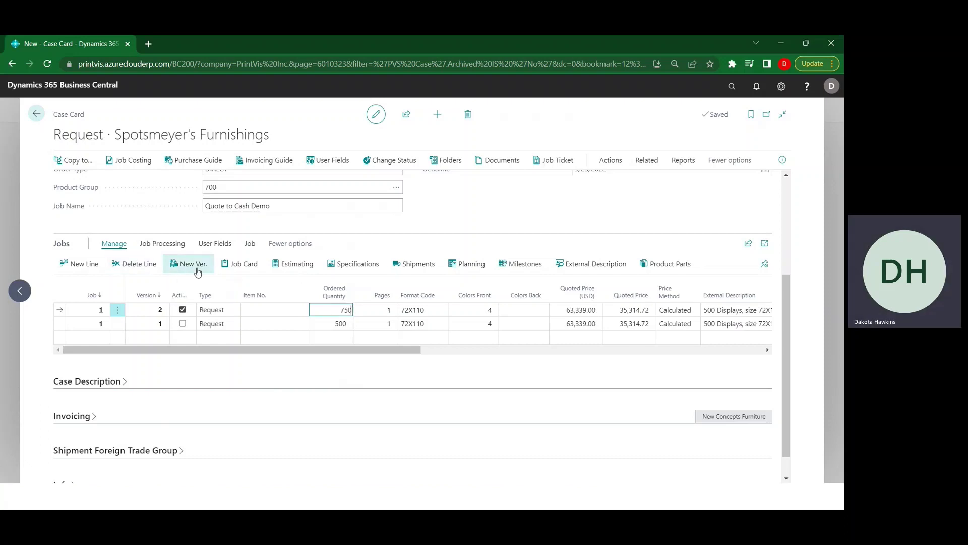
Create a third version of job 1 and set its ordered quantity to 1000
left_click(198, 271)
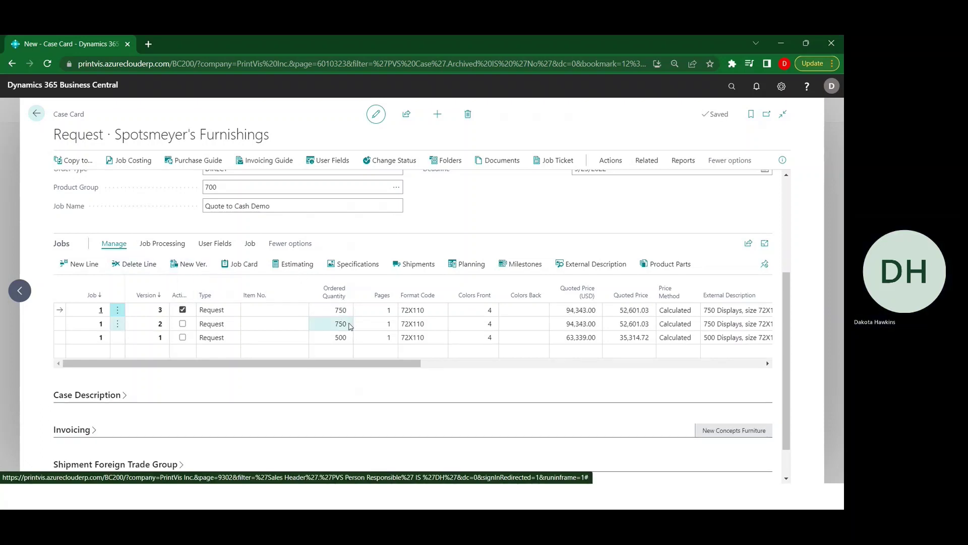
left_click(331, 310)
type("1000")
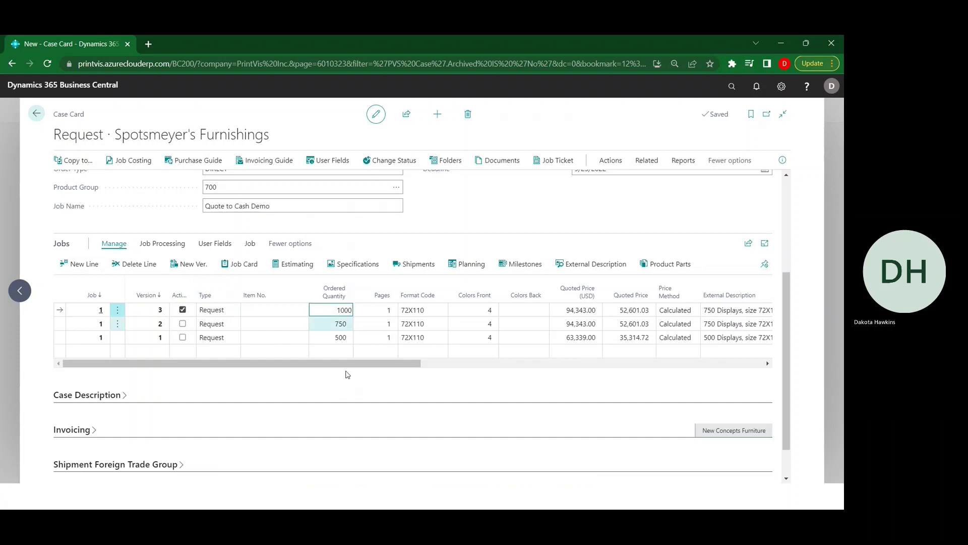
left_click(345, 380)
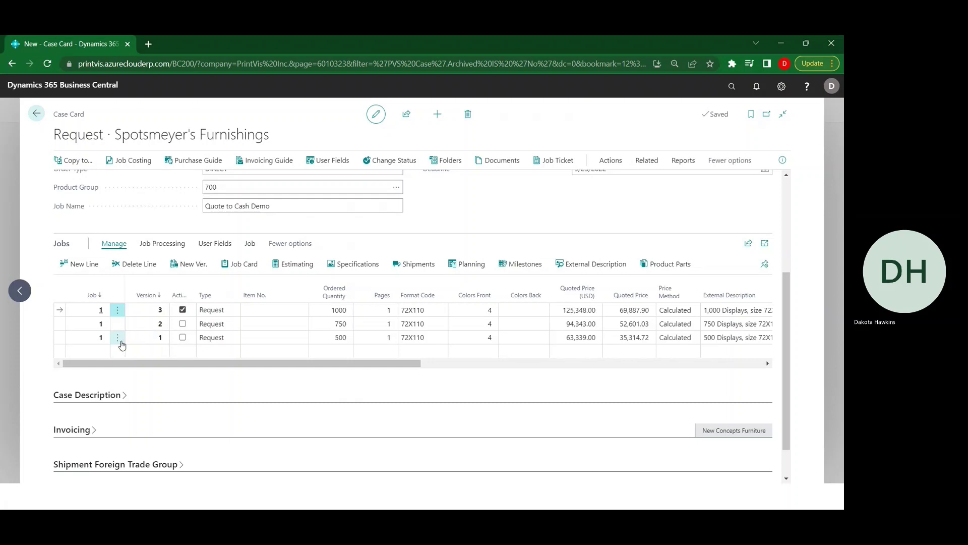
Make version 1 of the job, with quantity 500, the active version and open its job card
left_click(119, 337)
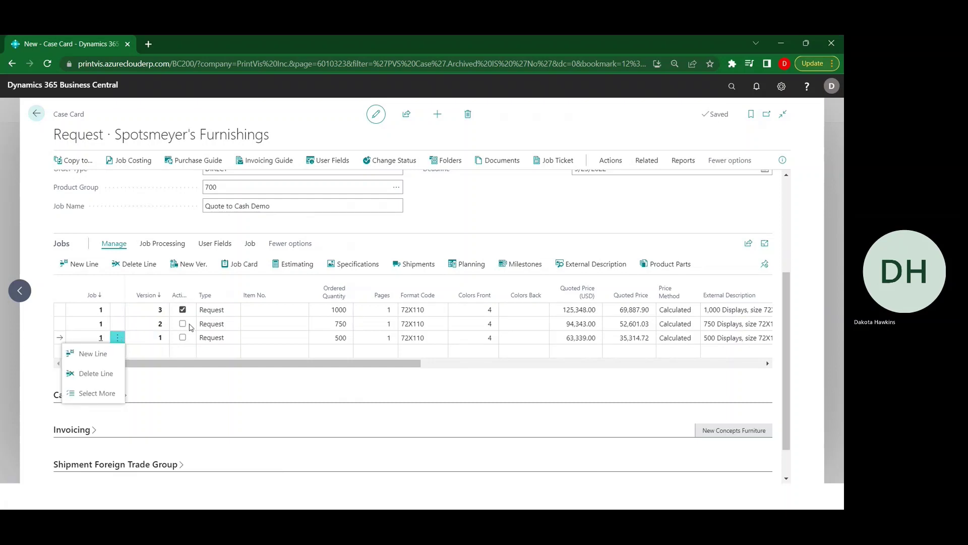
left_click(182, 338)
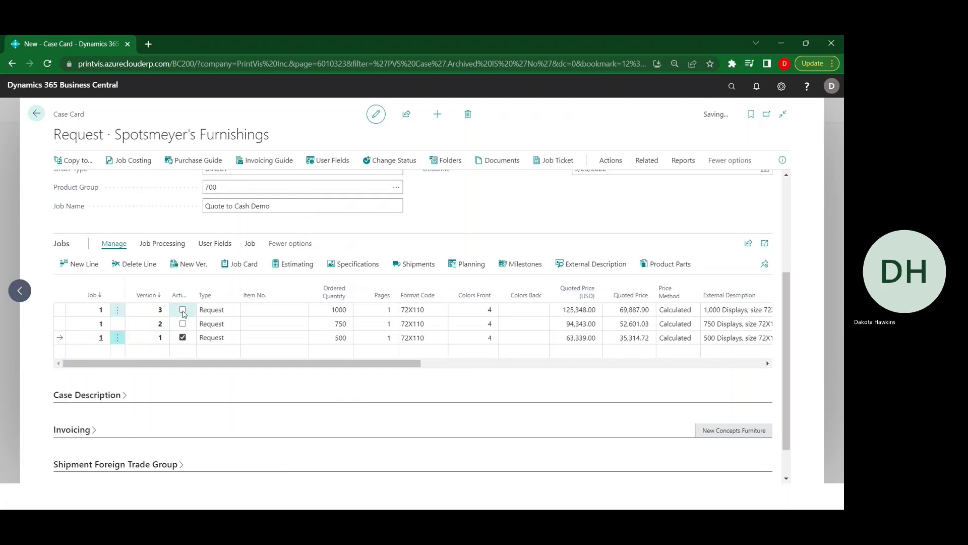
left_click(230, 266)
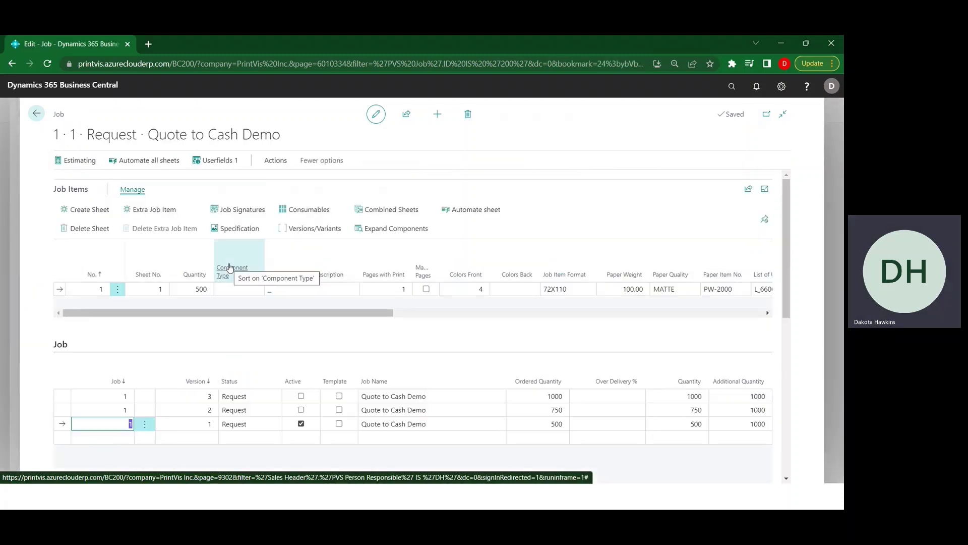
Review the job item's remaining columns, then open version 1's estimate and examine the calculation details of the XL Jet large format continuous unit
left_click(287, 346)
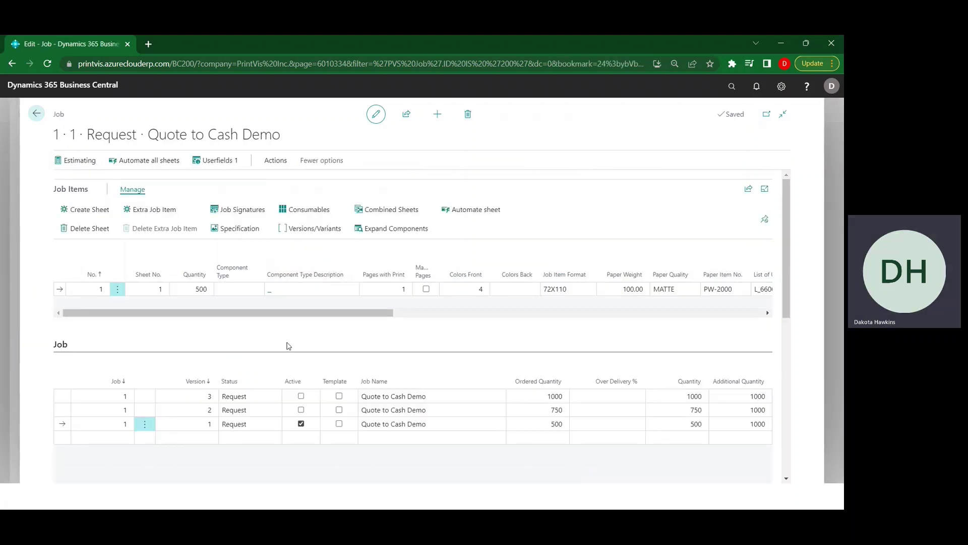
left_click_drag(291, 319, 393, 316)
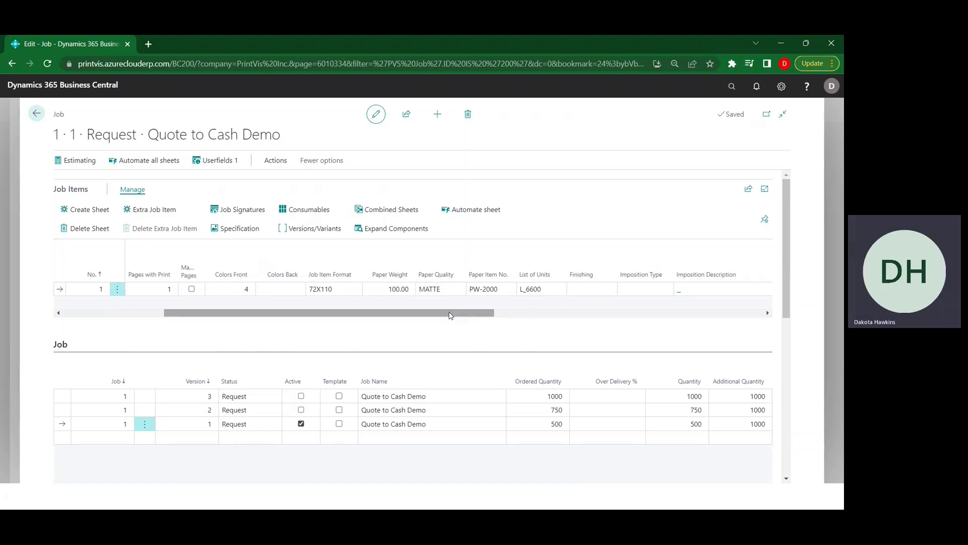
left_click_drag(449, 313, 255, 328)
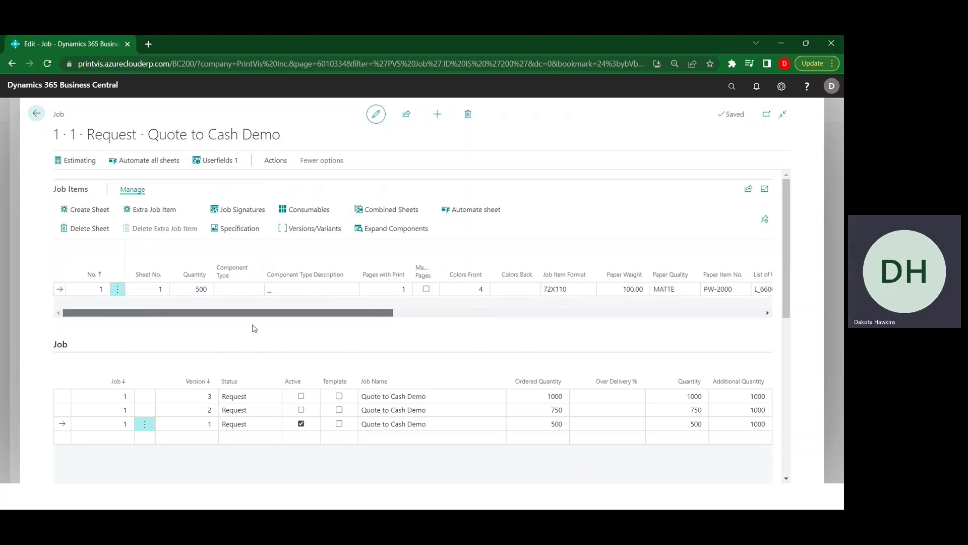
left_click(79, 161)
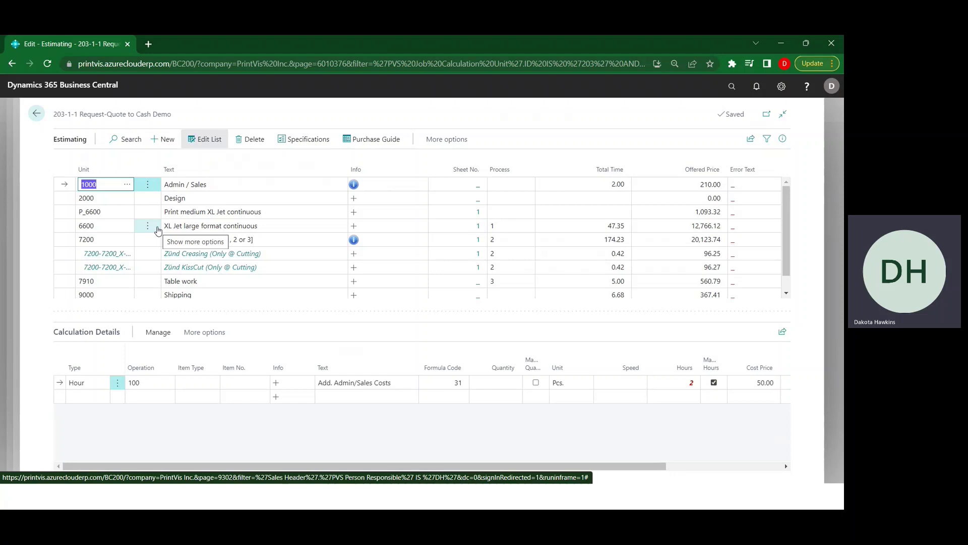
left_click(158, 231)
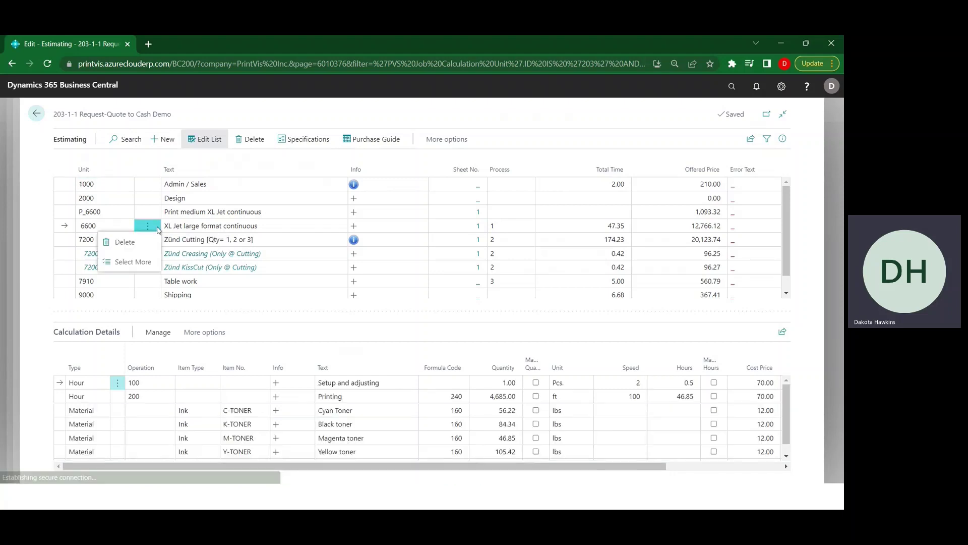
left_click(306, 313)
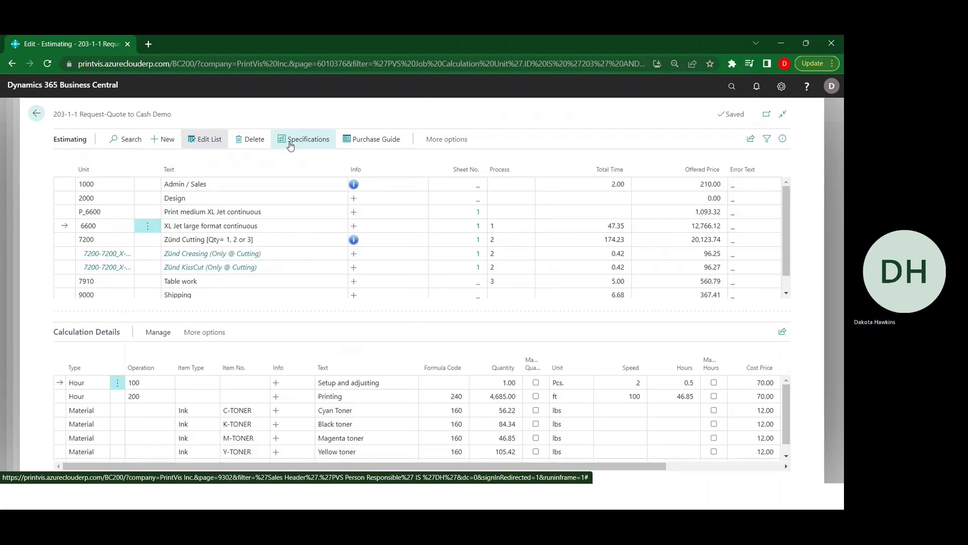
Review the web information and imposition in the estimate's specifications, and return to the case card
left_click(291, 144)
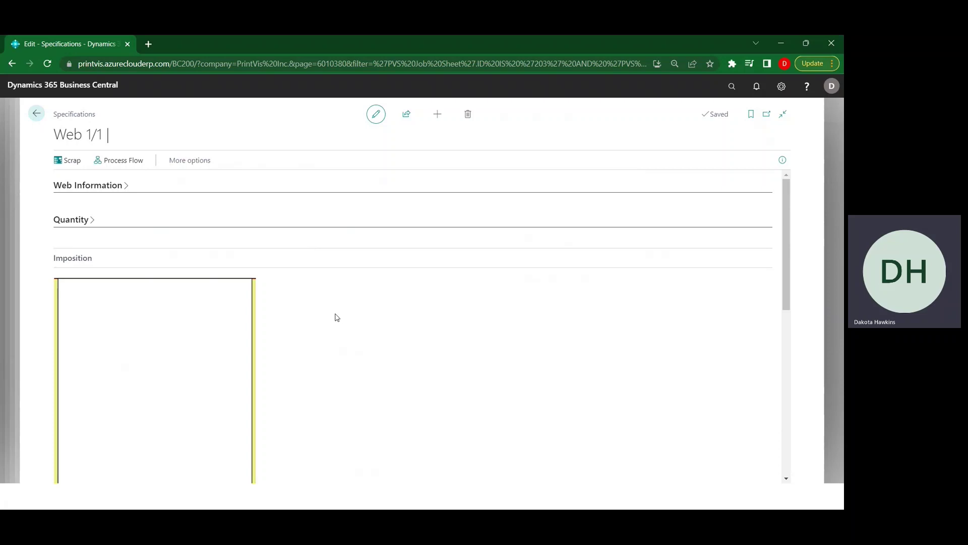
scroll(336, 317, "down", 3)
scroll(337, 317, "up", 3)
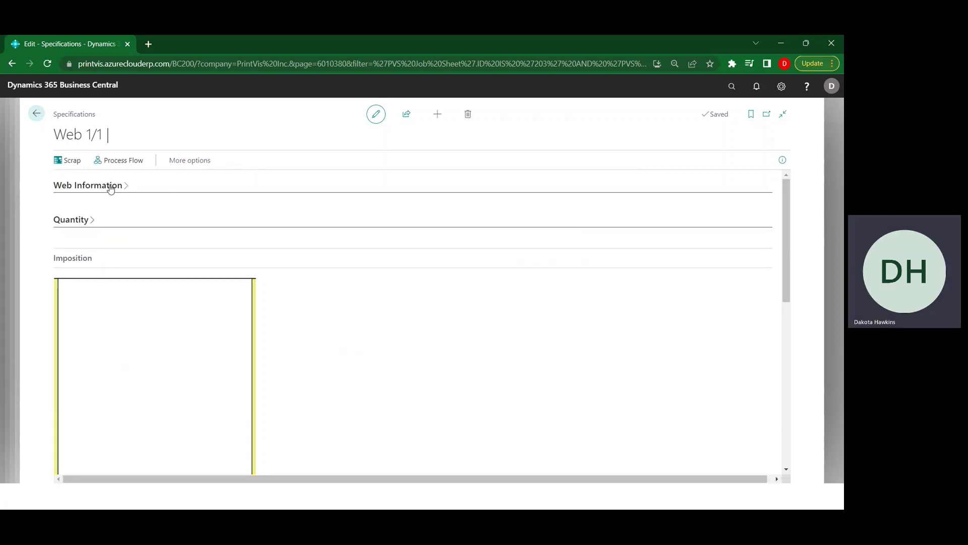
left_click(111, 187)
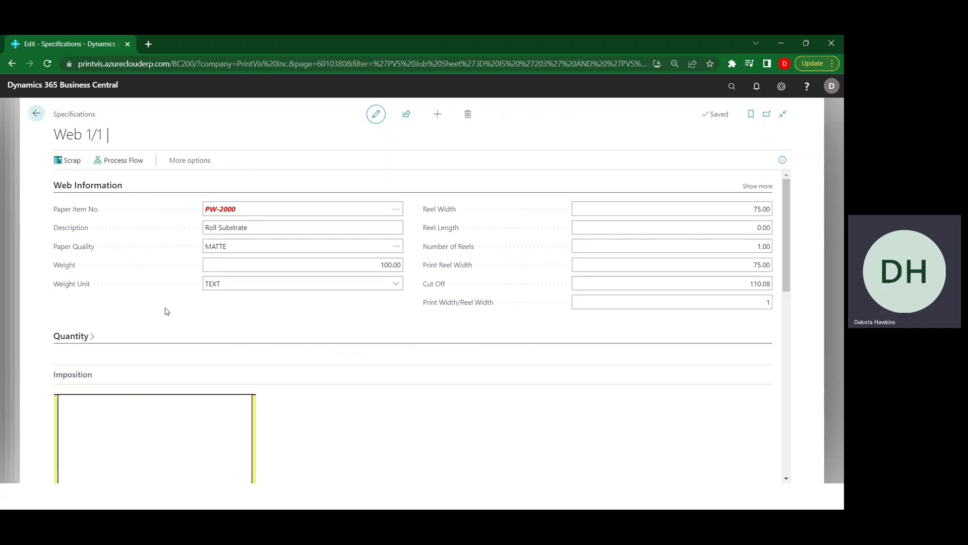
scroll(167, 311, "down", 3)
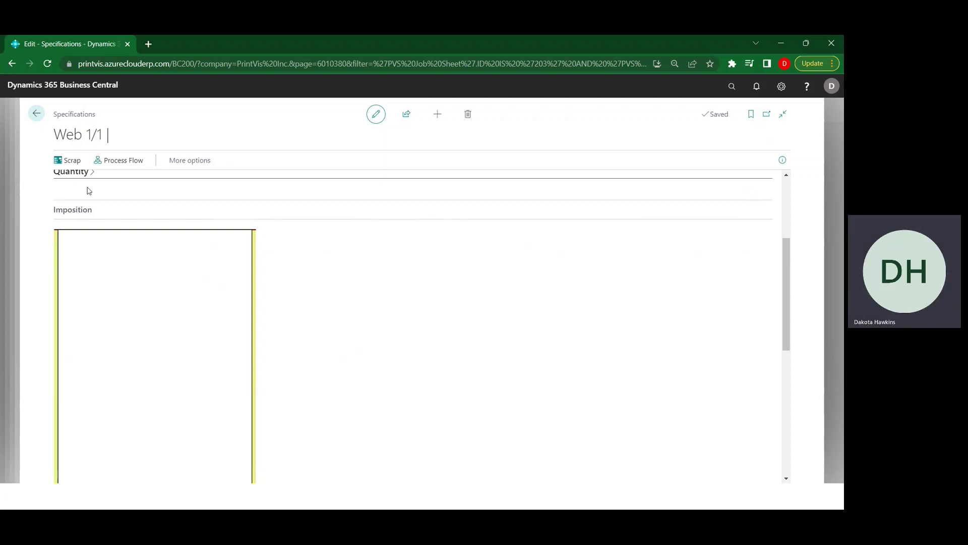
left_click(34, 119)
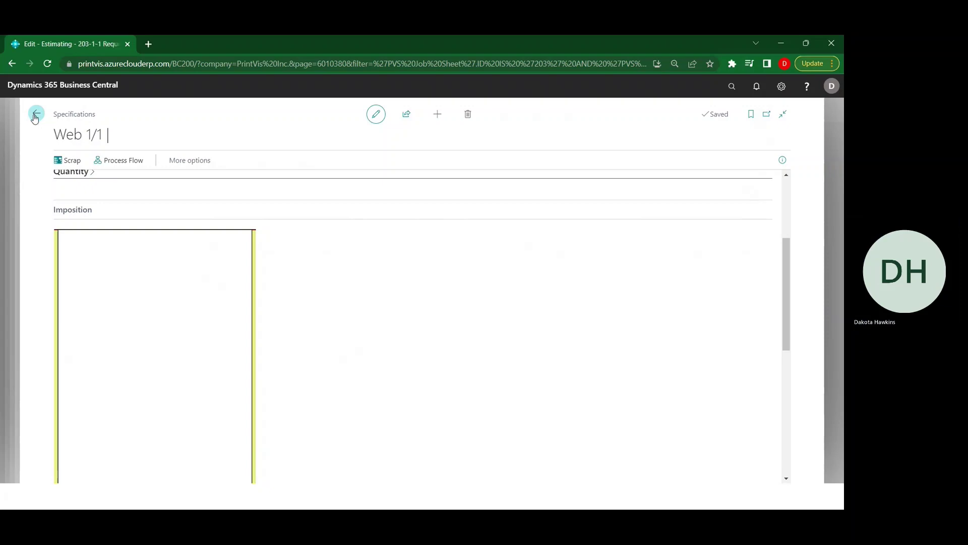
left_click(40, 120)
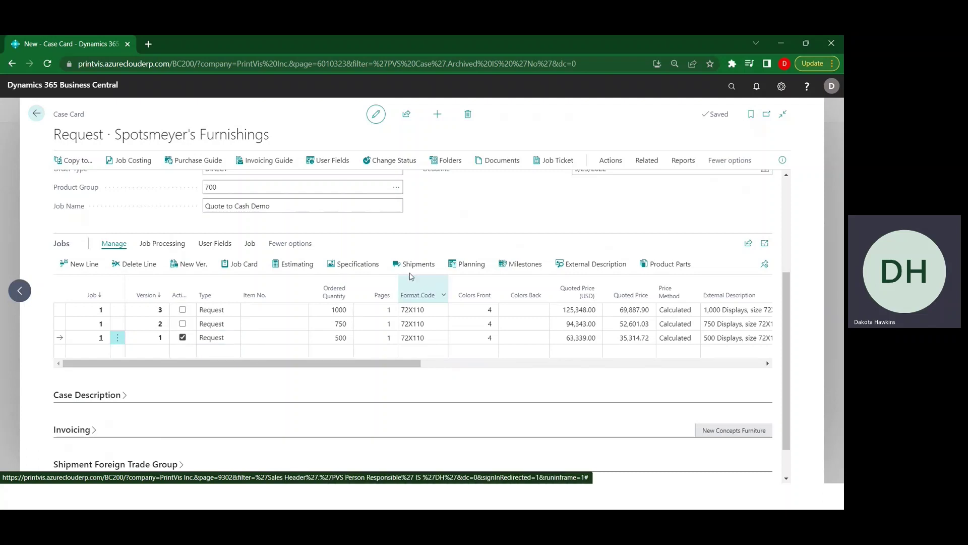
Change the case status to QUOTE
left_click(406, 168)
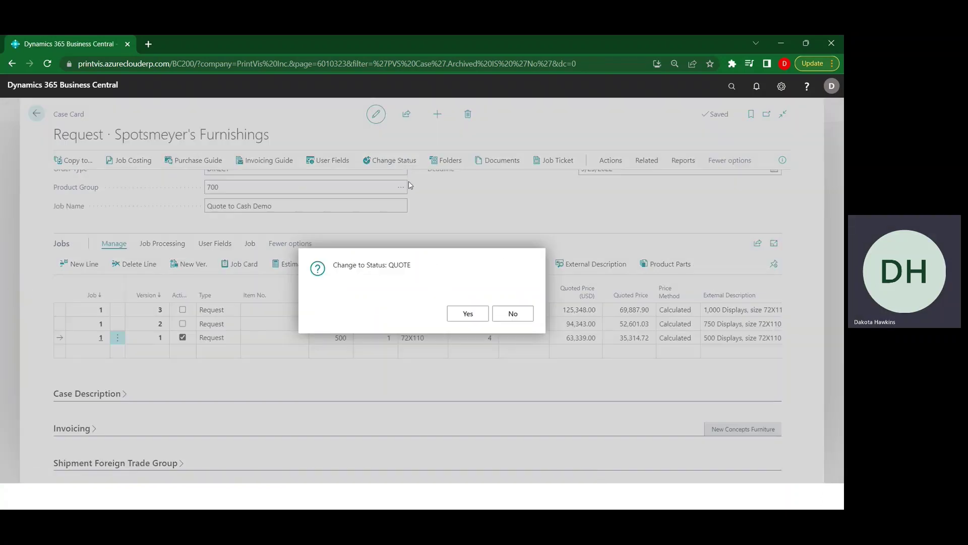
left_click(468, 314)
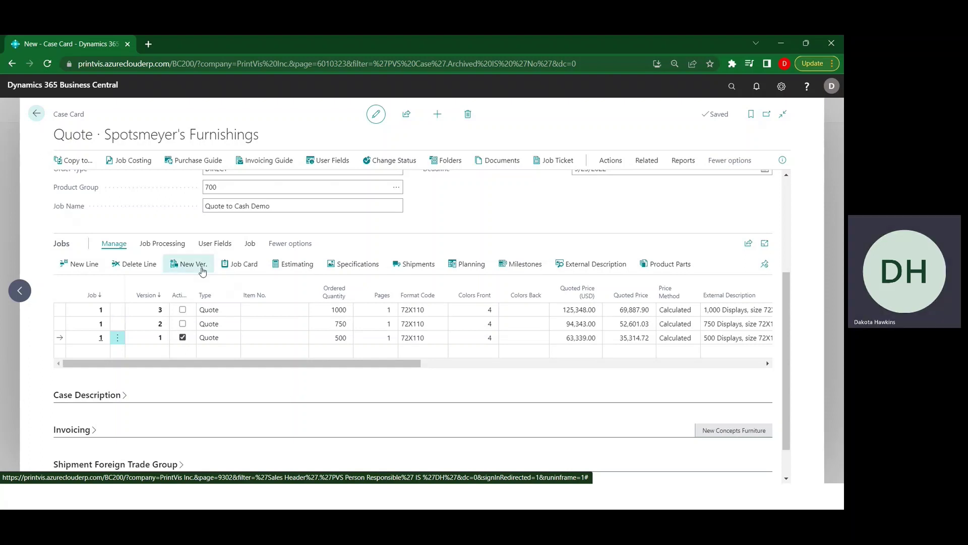
Set the quote's net profit percentage to 10 on version 1's job card and return to the case card
left_click(238, 273)
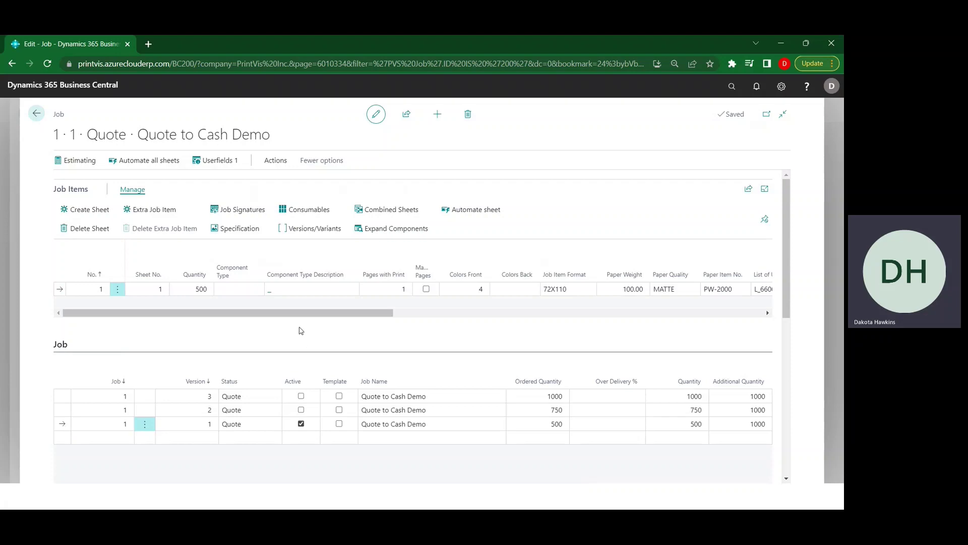
scroll(301, 328, "down", 3)
scroll(303, 305, "down", 5)
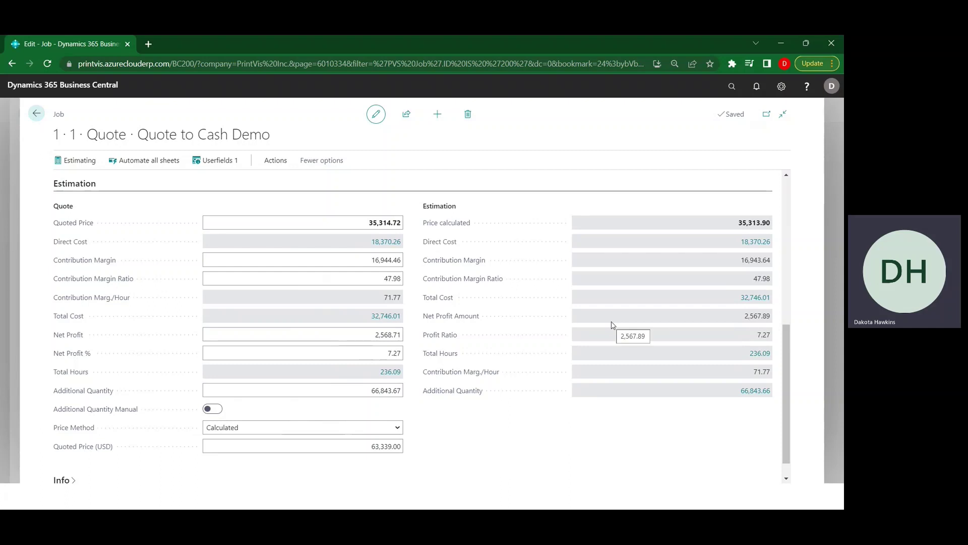
left_click(379, 354)
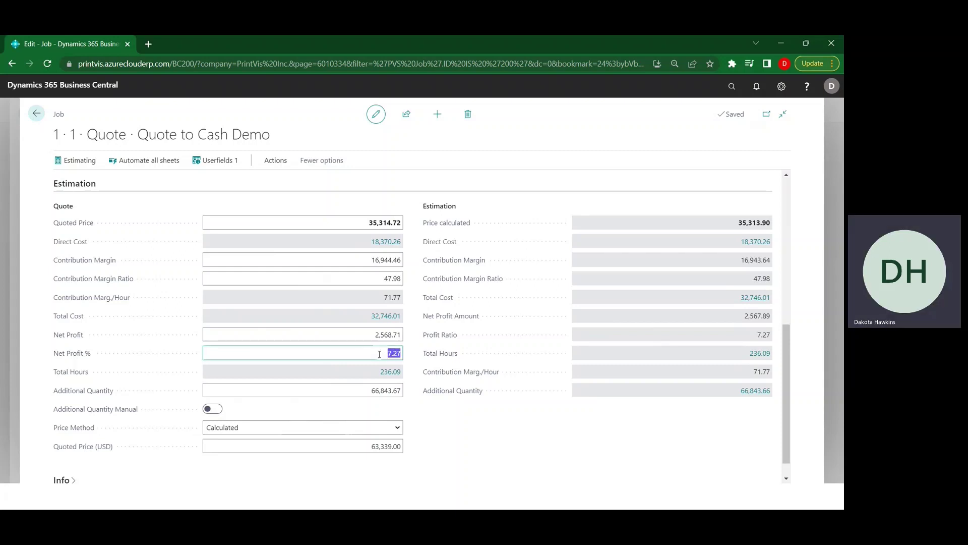
type("10")
left_click(434, 423)
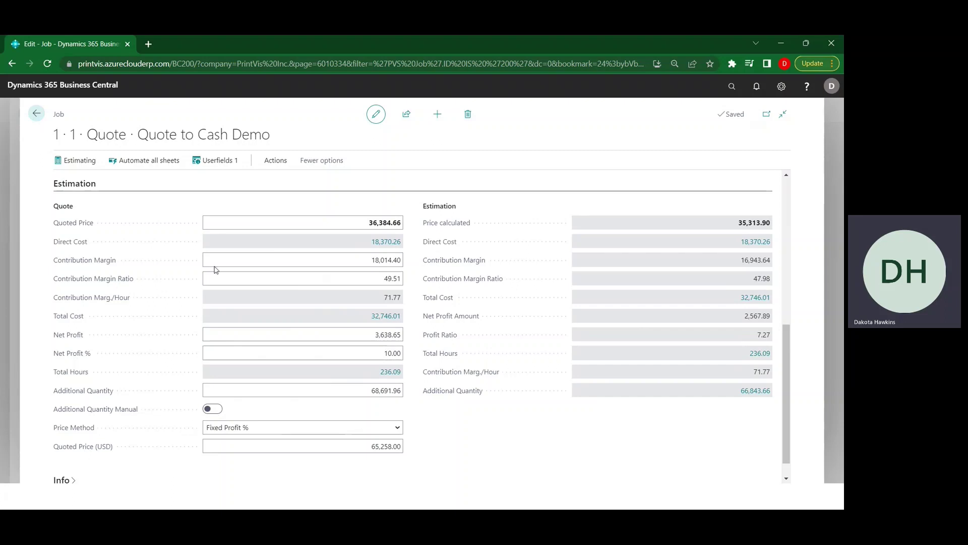
left_click(38, 117)
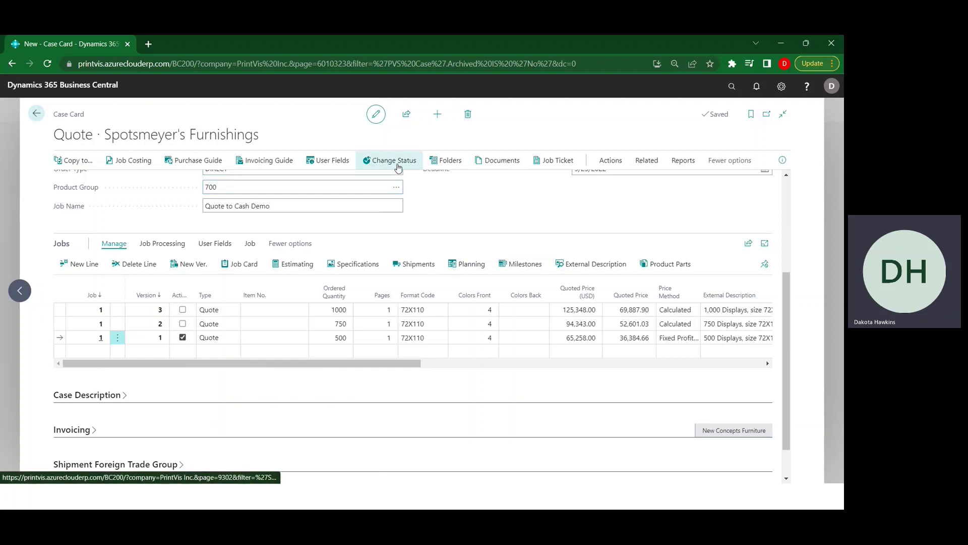
Change the case status to QUOTE SENT
left_click(415, 172)
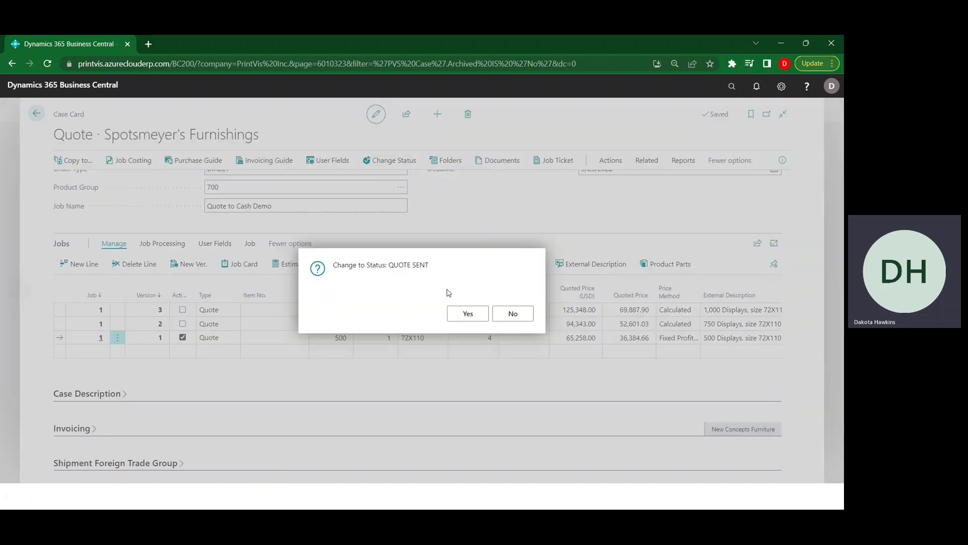
left_click(467, 318)
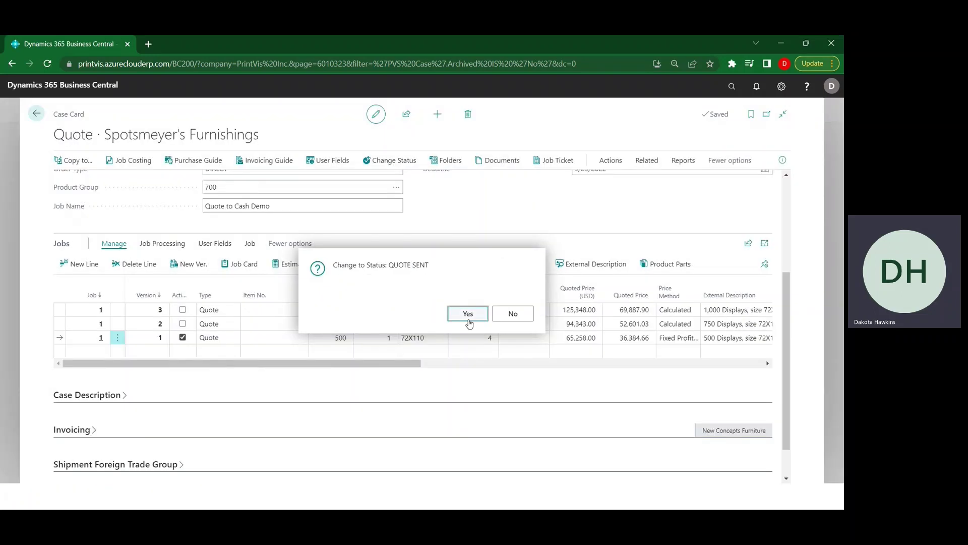
Preview the PrintVis quote report for the case with the Print option, examine it enlarged, and close the preview
left_click(683, 161)
left_click(90, 185)
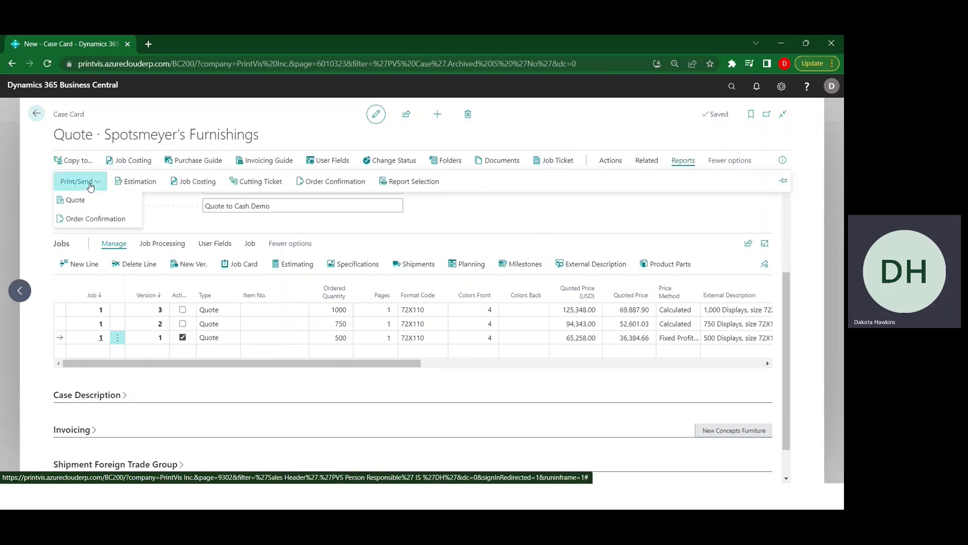
left_click(94, 207)
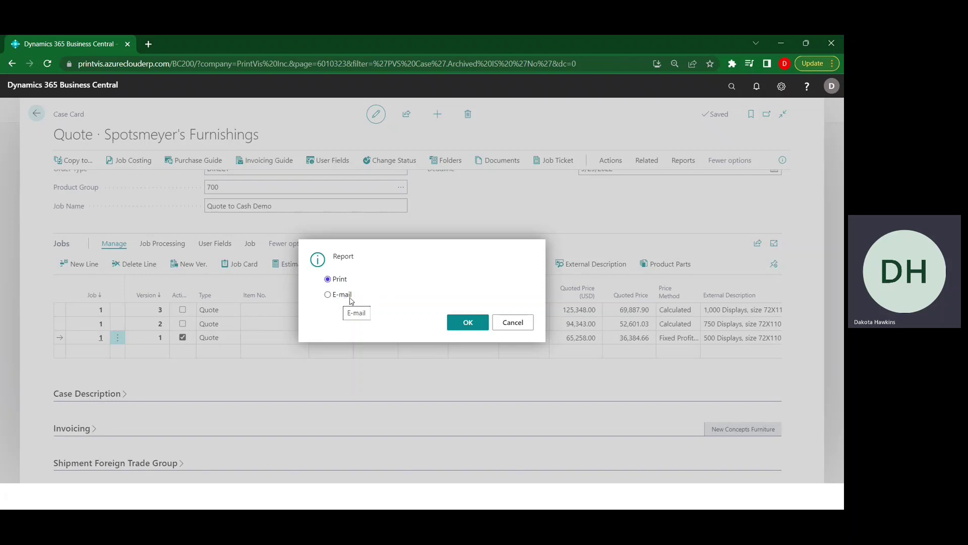
left_click(470, 327)
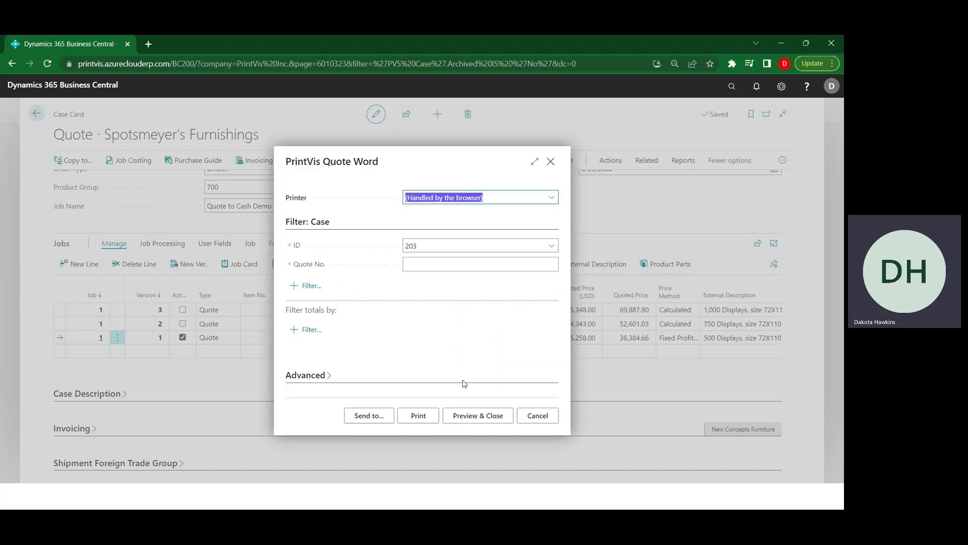
left_click(463, 415)
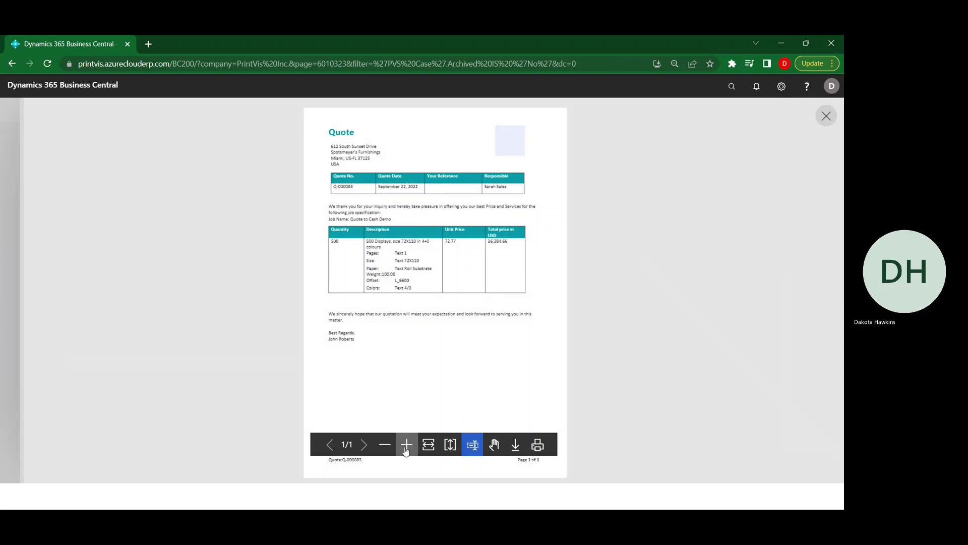
left_click(406, 444)
scroll(465, 343, "up", 2)
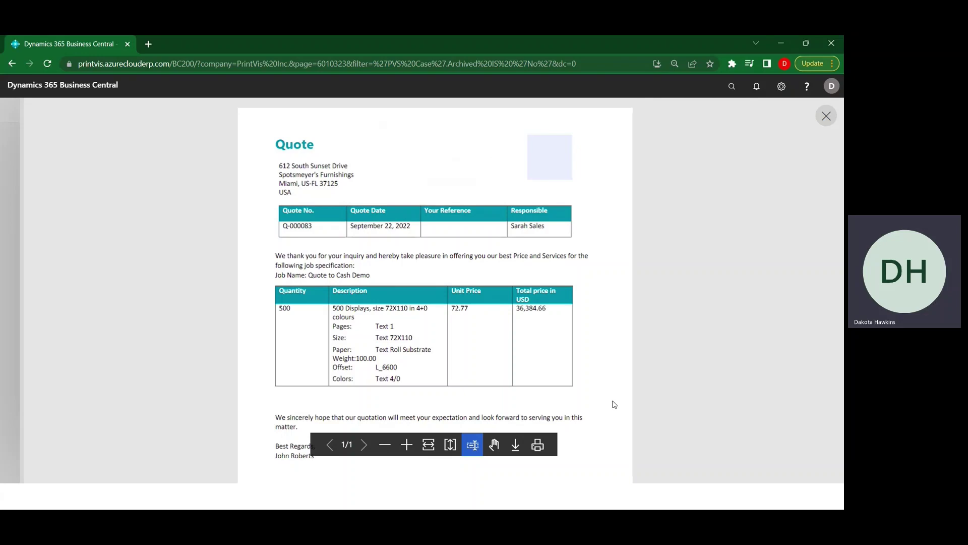
left_click(827, 116)
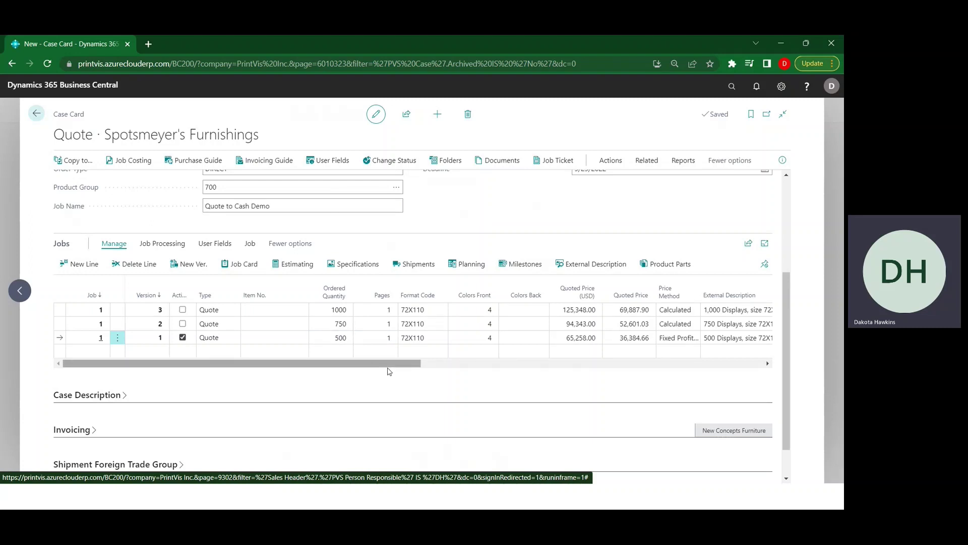
Change the case status to ORDER and create an order job from quote version 1
left_click(399, 162)
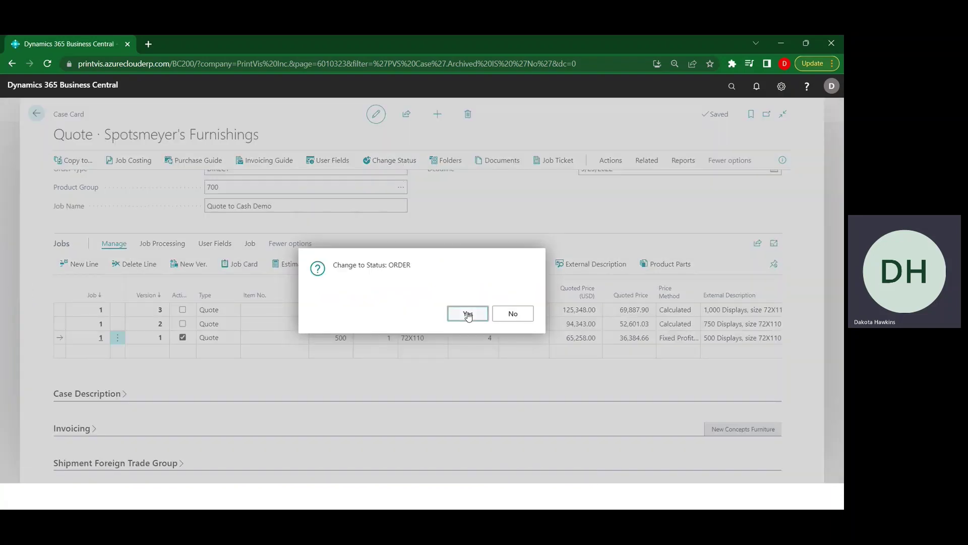
left_click(468, 314)
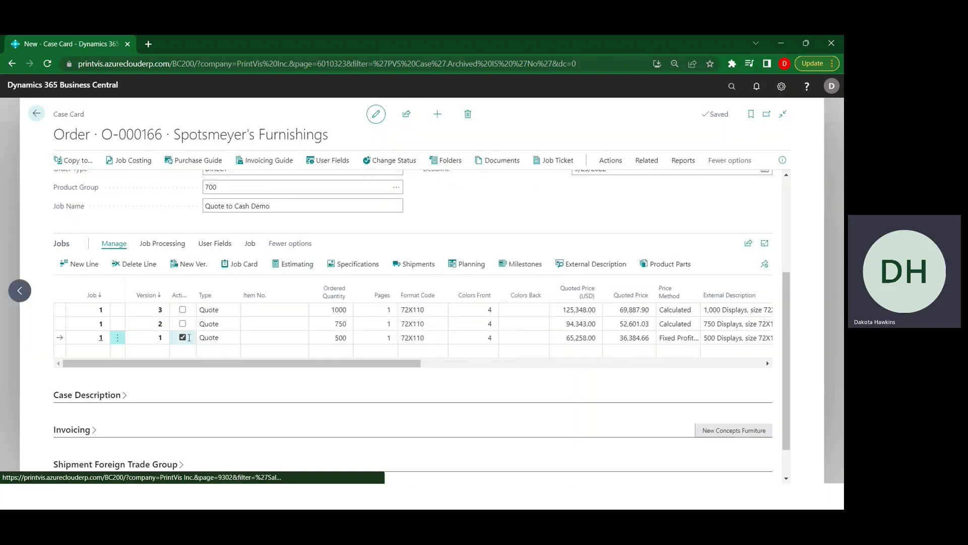
left_click(151, 244)
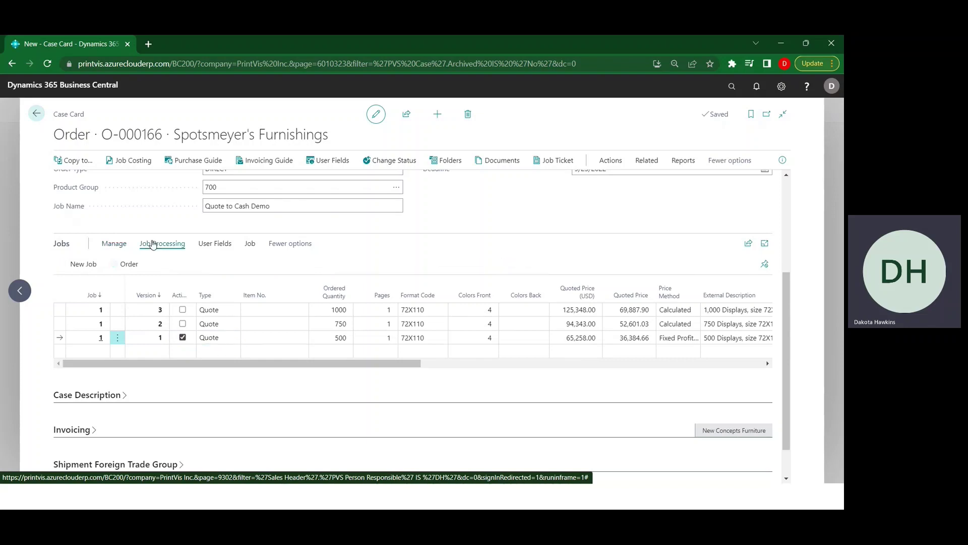
left_click(125, 265)
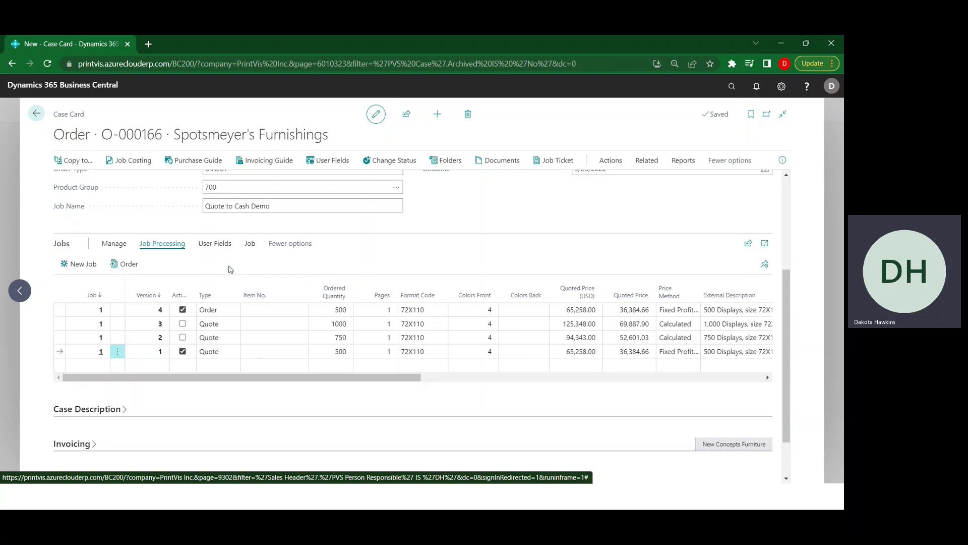
Review the job card of the order version of job 1 and return to the case card
left_click(114, 243)
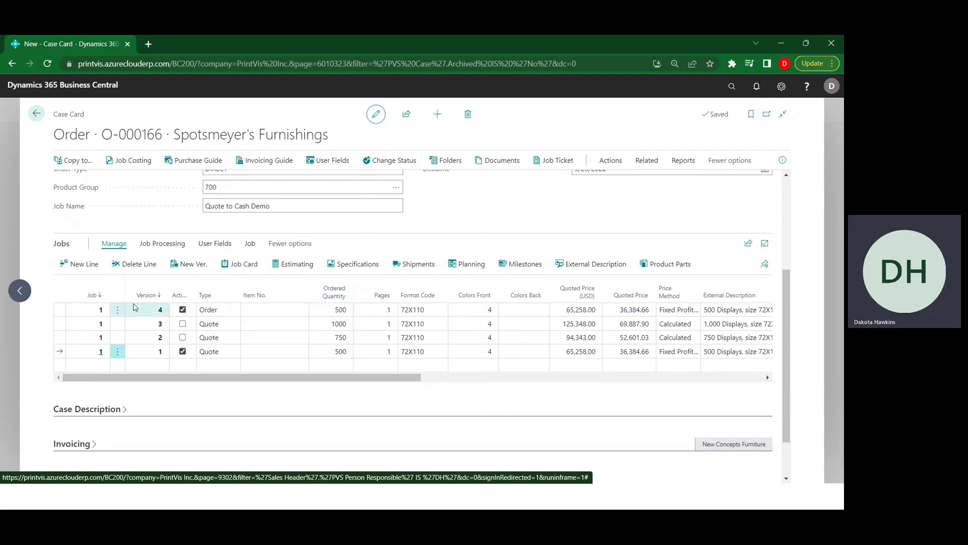
left_click(118, 309)
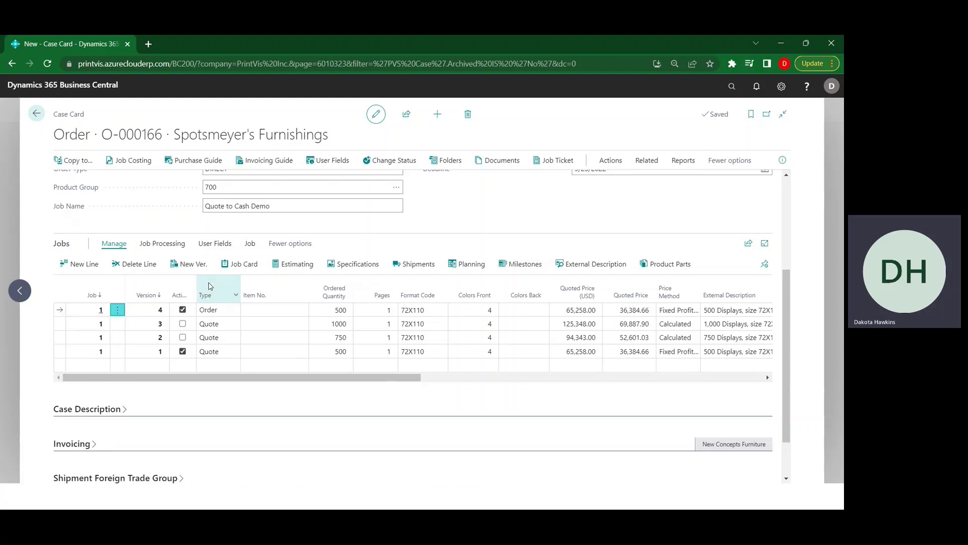
left_click(243, 264)
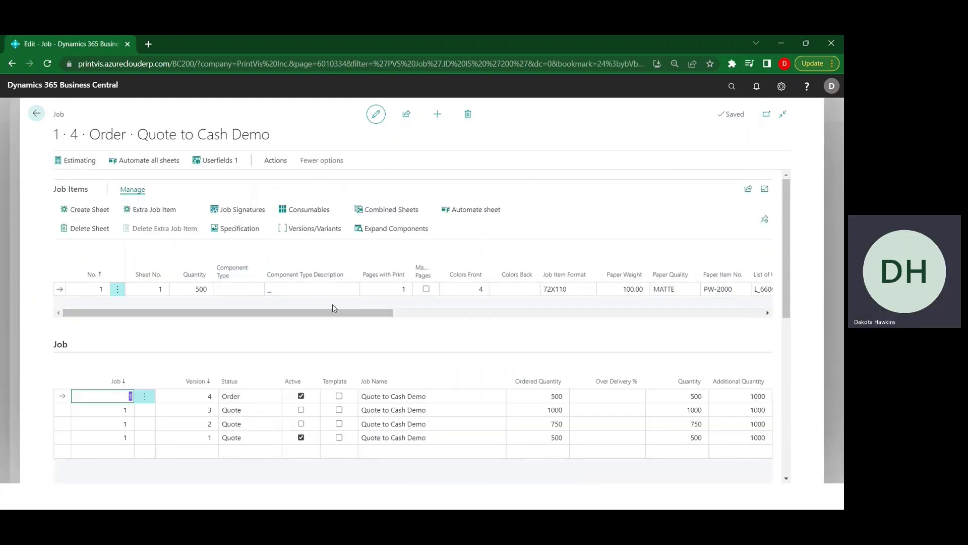
left_click(37, 115)
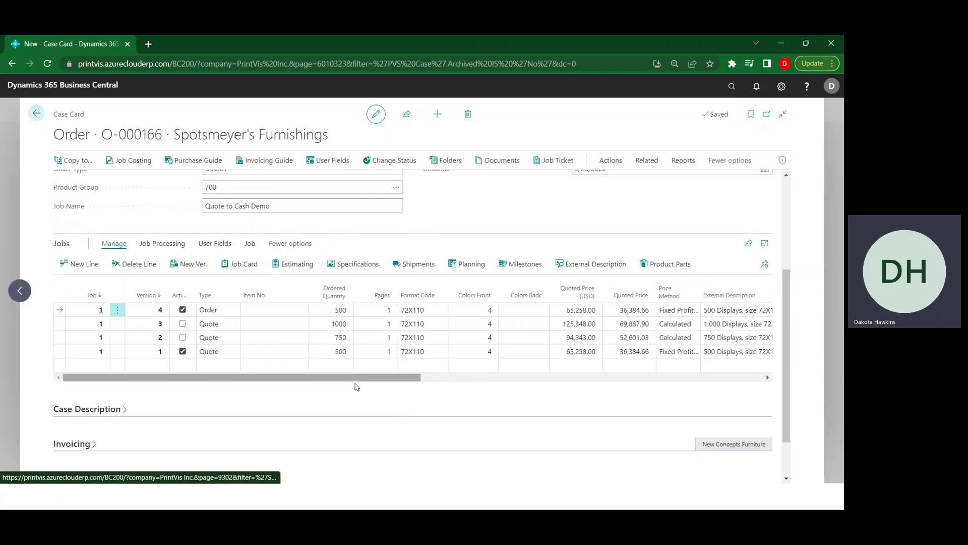
Set the requested shipment date of the 500-quantity order job to 9/30/2022 and change the case status to PLAN
scroll(396, 402, "up", 3)
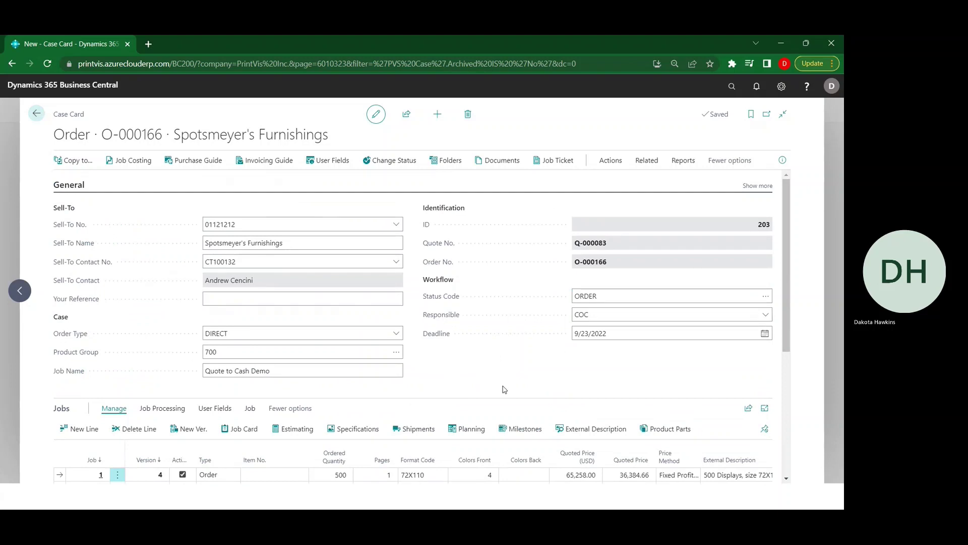
scroll(505, 389, "down", 2)
left_click_drag(352, 434, 507, 448)
left_click(610, 365)
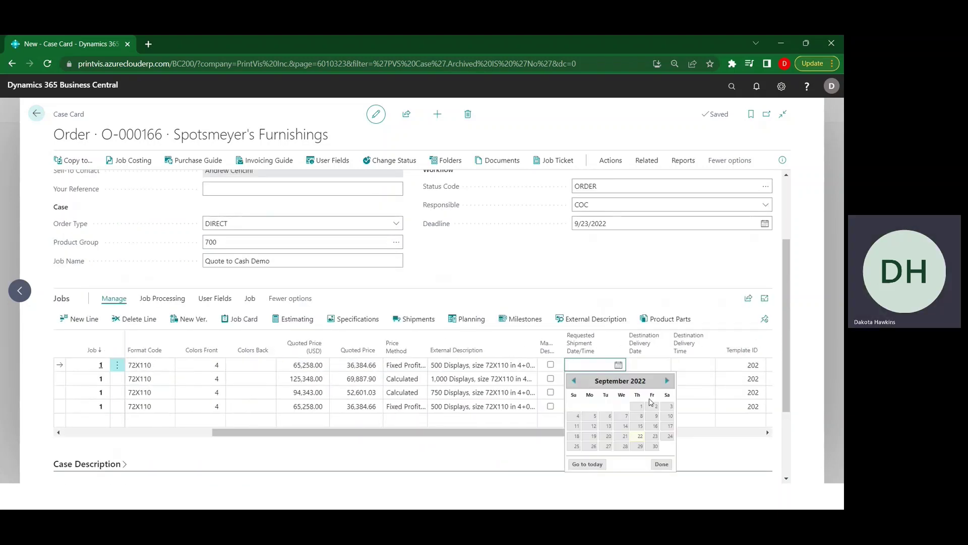
left_click(655, 447)
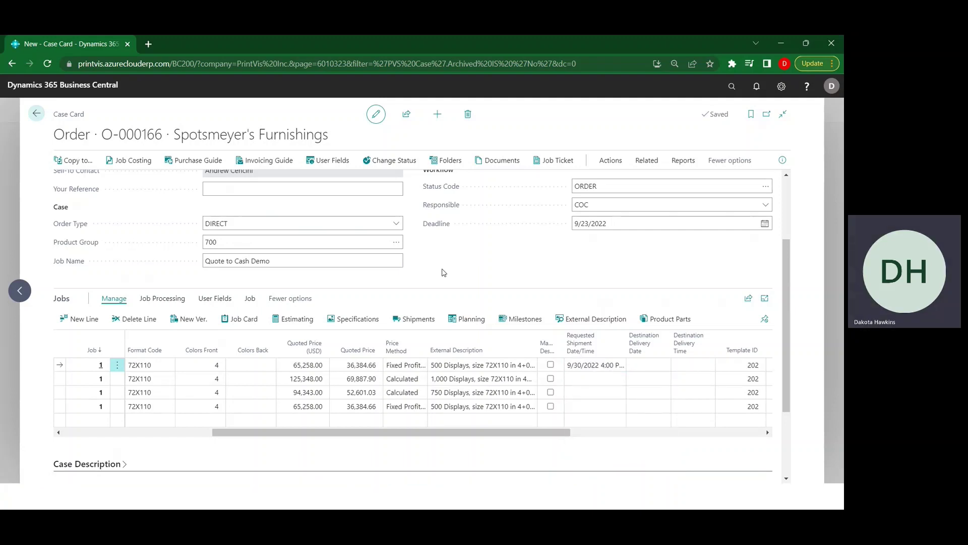
left_click(407, 160)
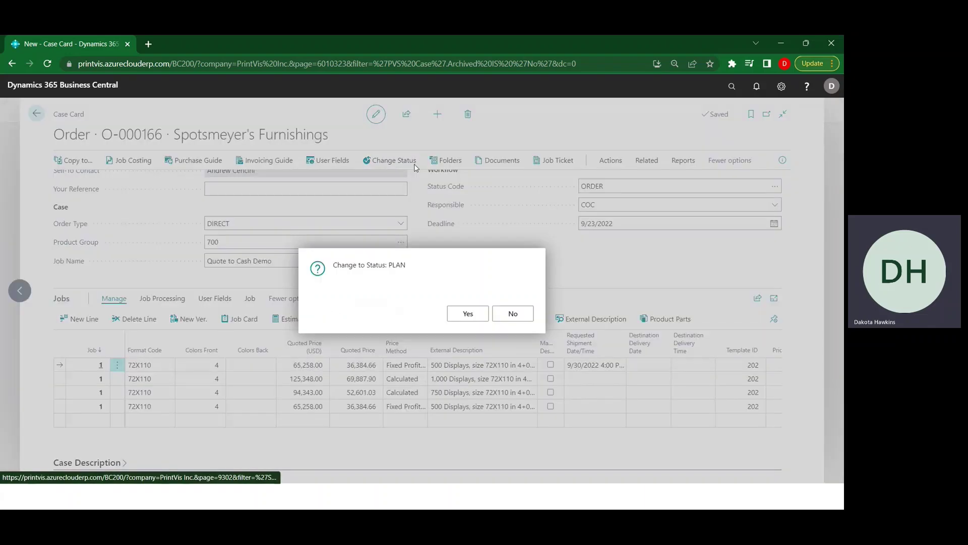
left_click(466, 314)
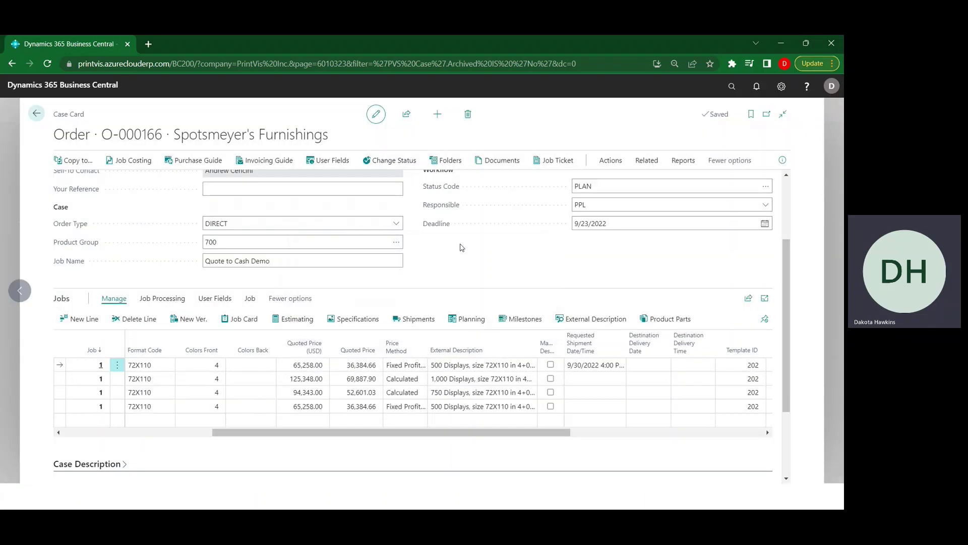
Plan the order job's production units backward from its shipment date in Job Planning, review the schedule, and return to the case card
left_click(470, 324)
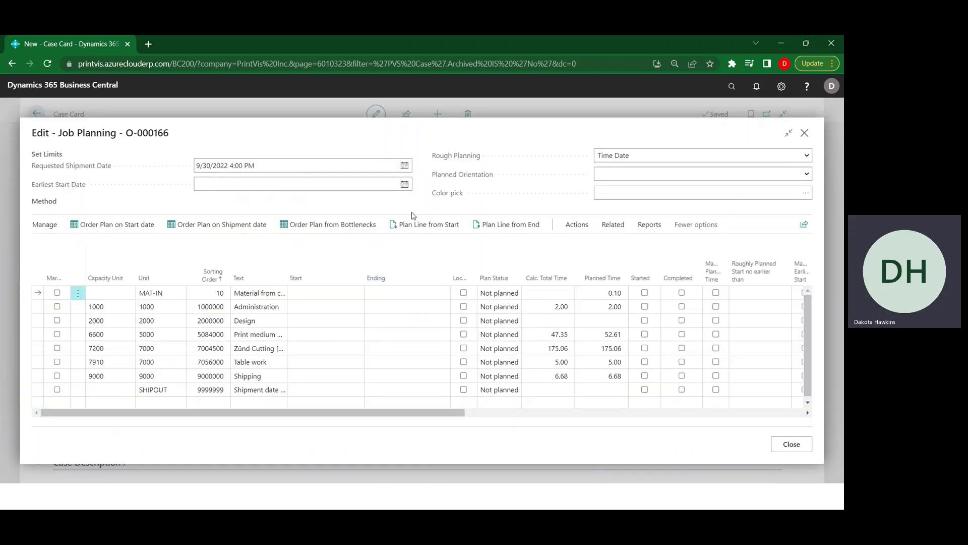
left_click(216, 230)
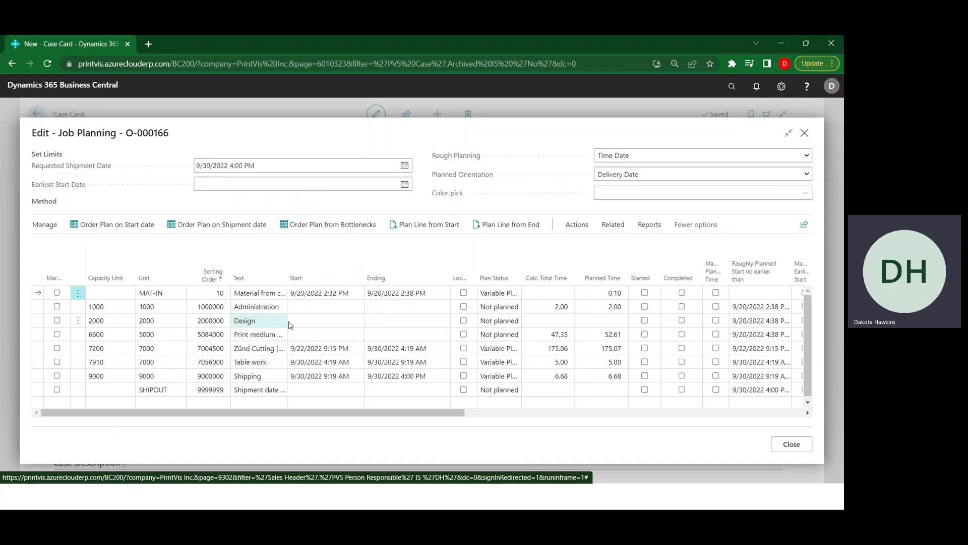
scroll(285, 334, "down", 1)
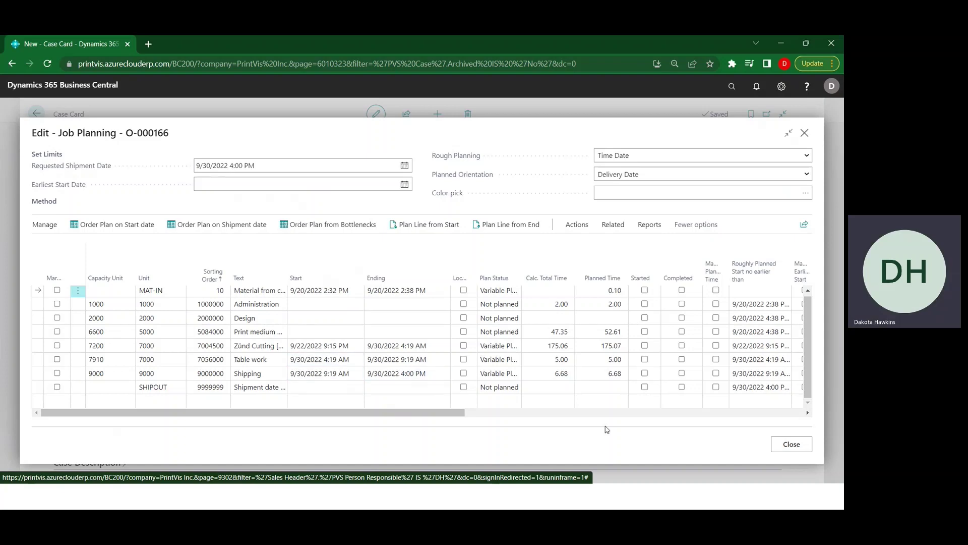
left_click(790, 445)
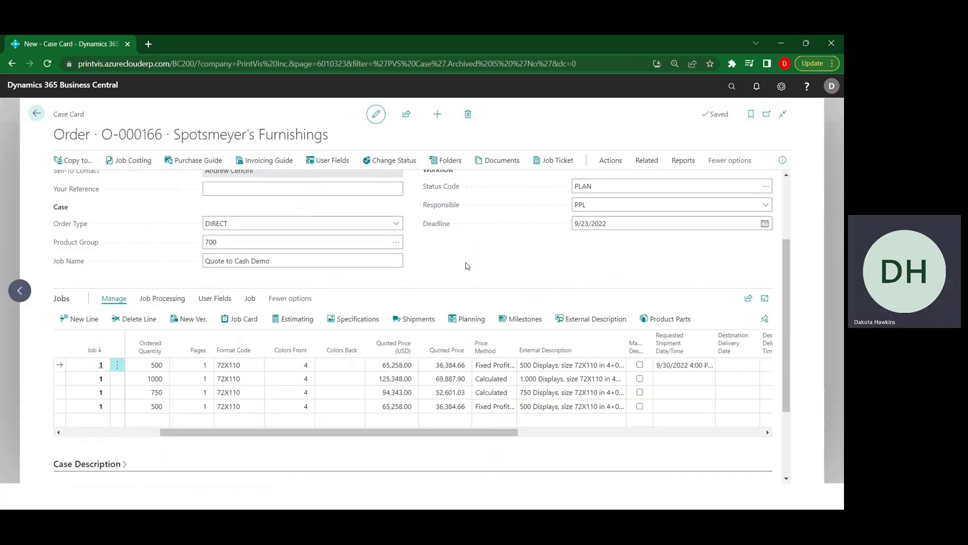
Leave the case for the home page and switch the role in My Settings to PrintVis ShopFloor Worker
left_click(40, 119)
left_click(40, 110)
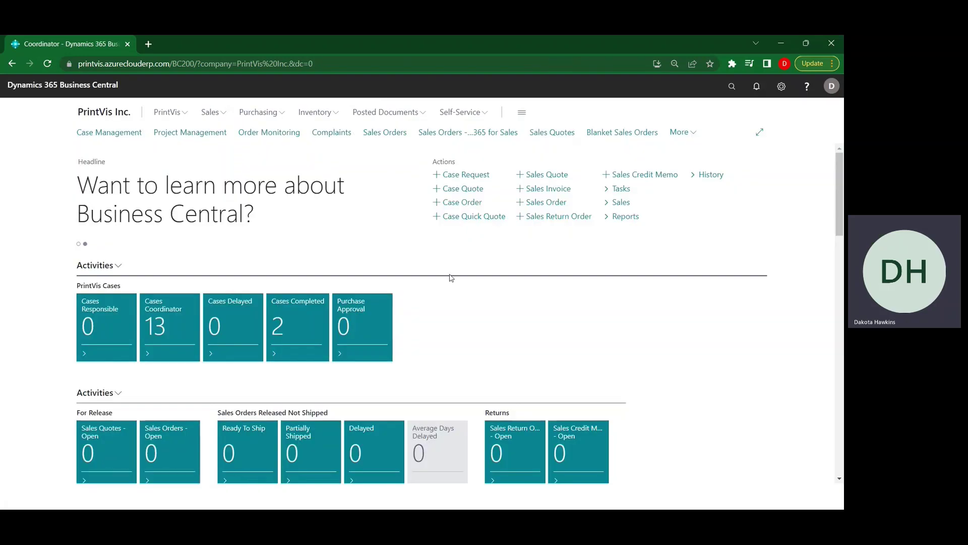
left_click(780, 87)
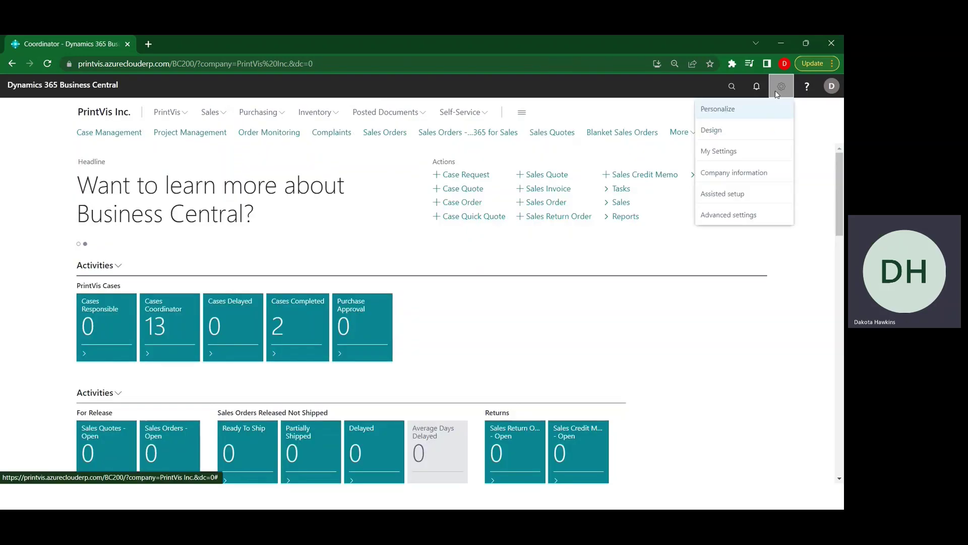
left_click(757, 149)
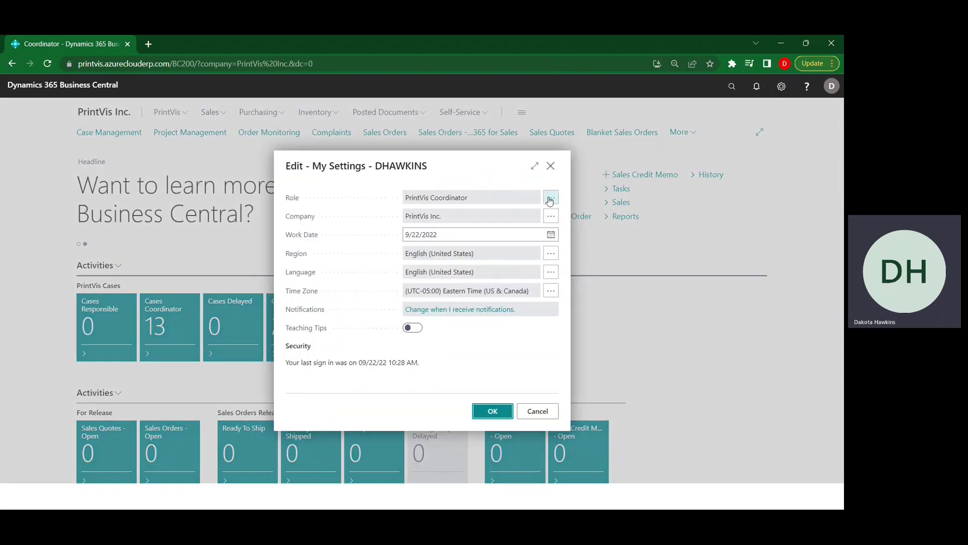
left_click(550, 200)
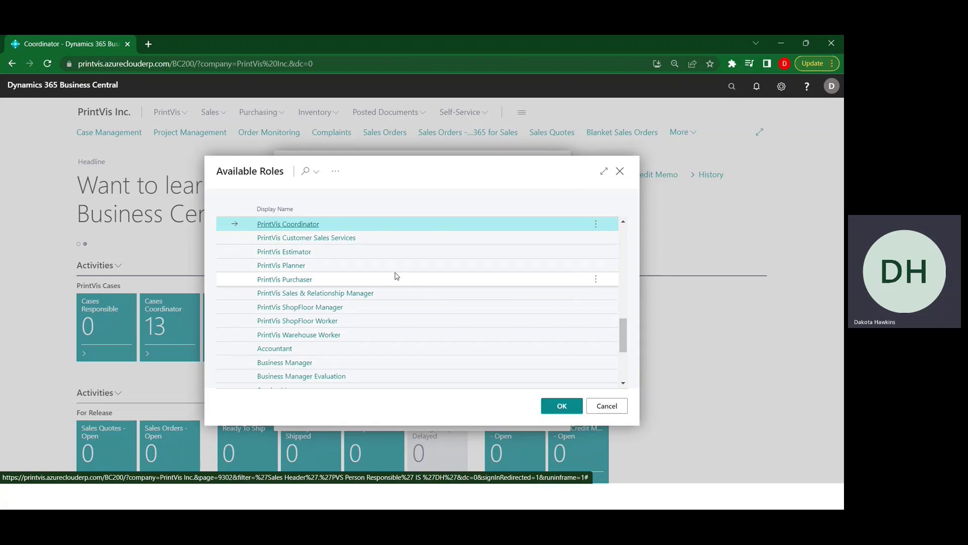
left_click(352, 321)
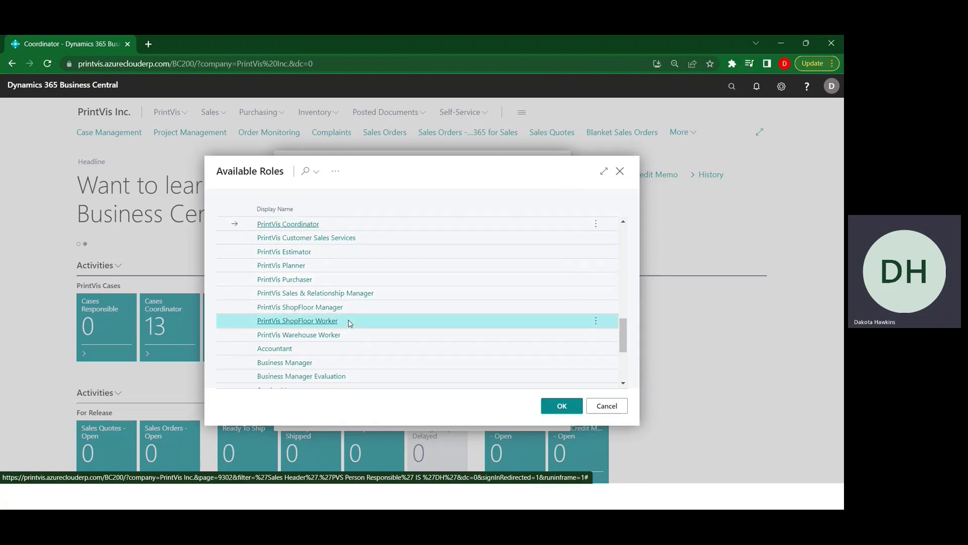
left_click(562, 405)
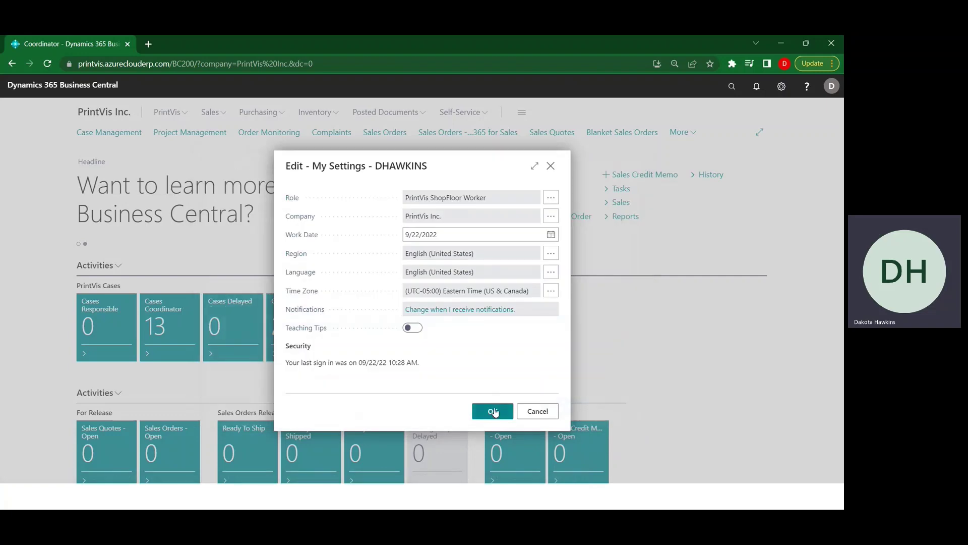
left_click(493, 411)
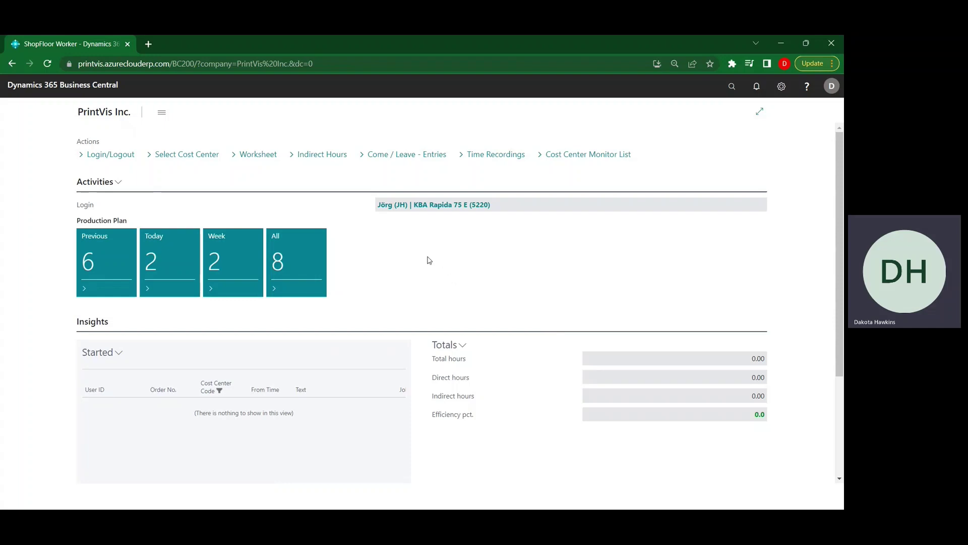
Check the shop floor Come/Leave login list for the logged-in workers and return to the home page
left_click(104, 183)
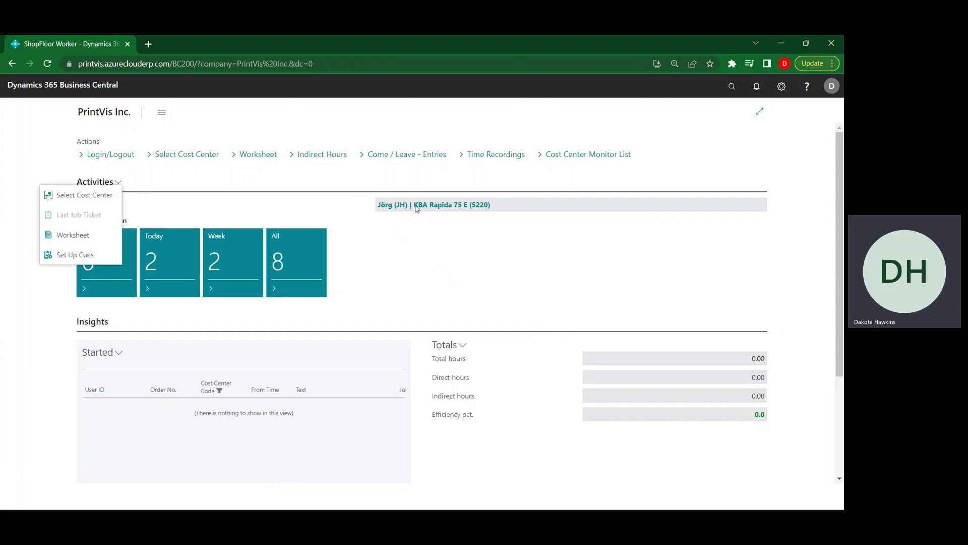
left_click(103, 157)
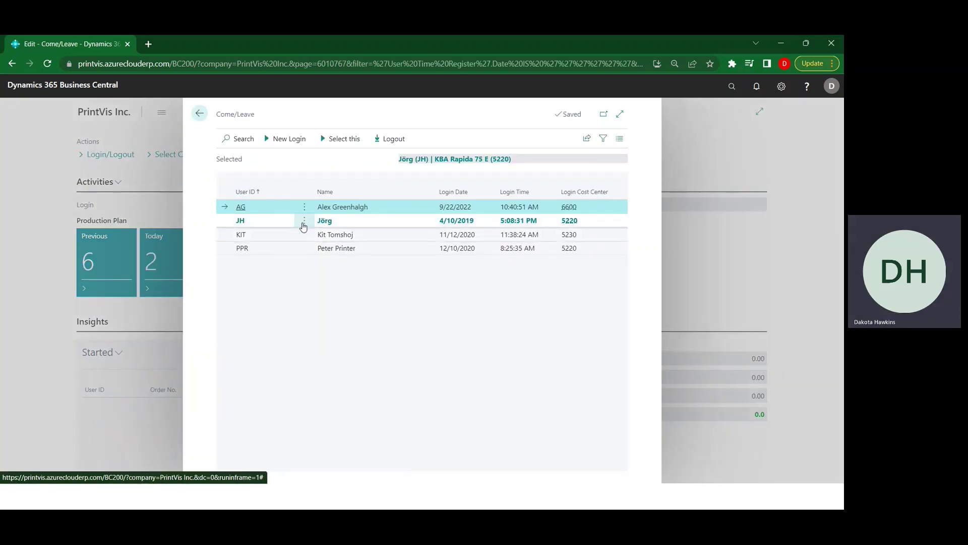
left_click(287, 224)
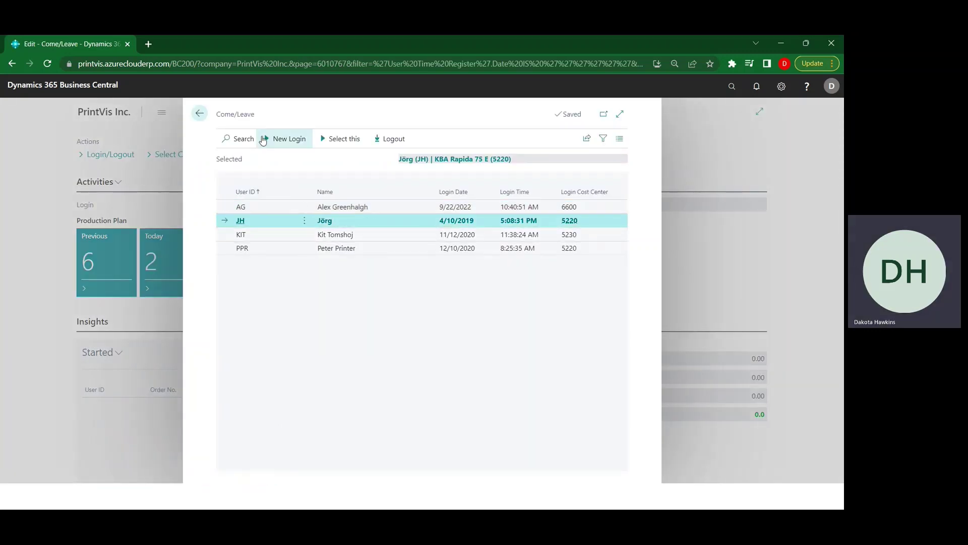
left_click(199, 114)
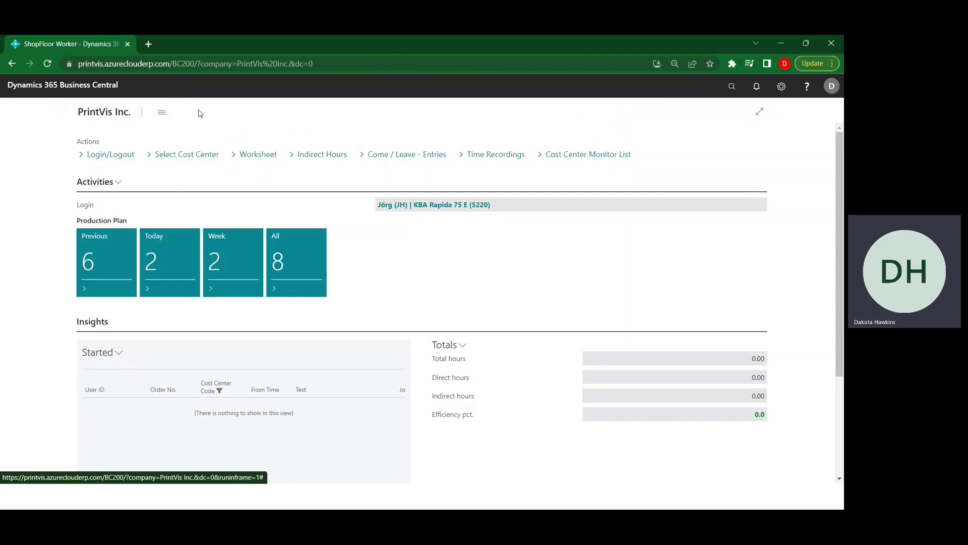
Select cost center 6600, XL Jet Large Format Continuous, for the current shop floor login
left_click(116, 182)
left_click(101, 200)
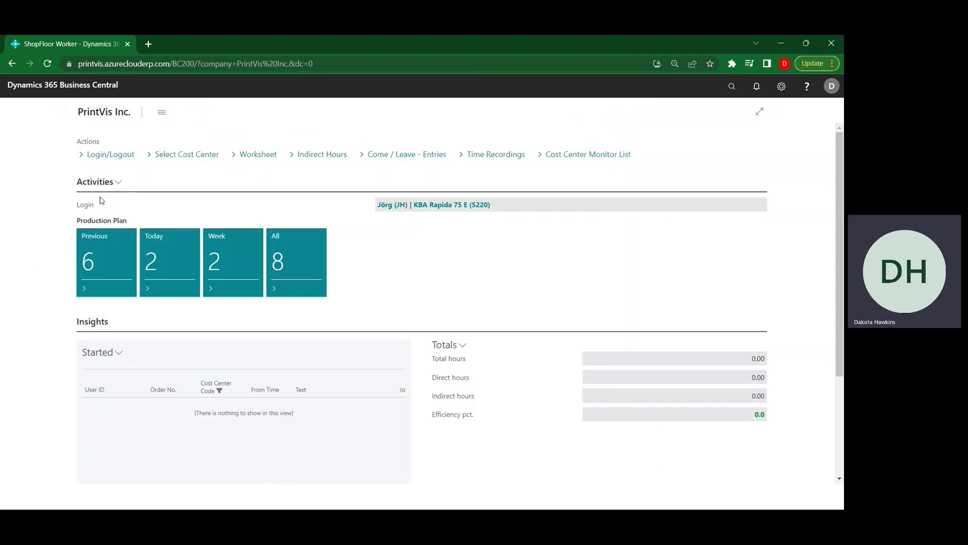
scroll(432, 304, "down", 3)
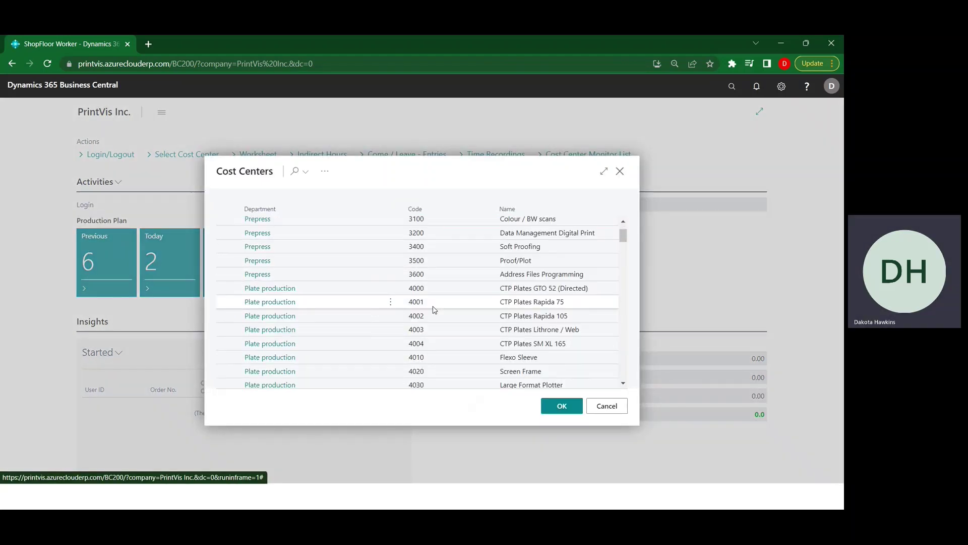
scroll(471, 351, "down", 3)
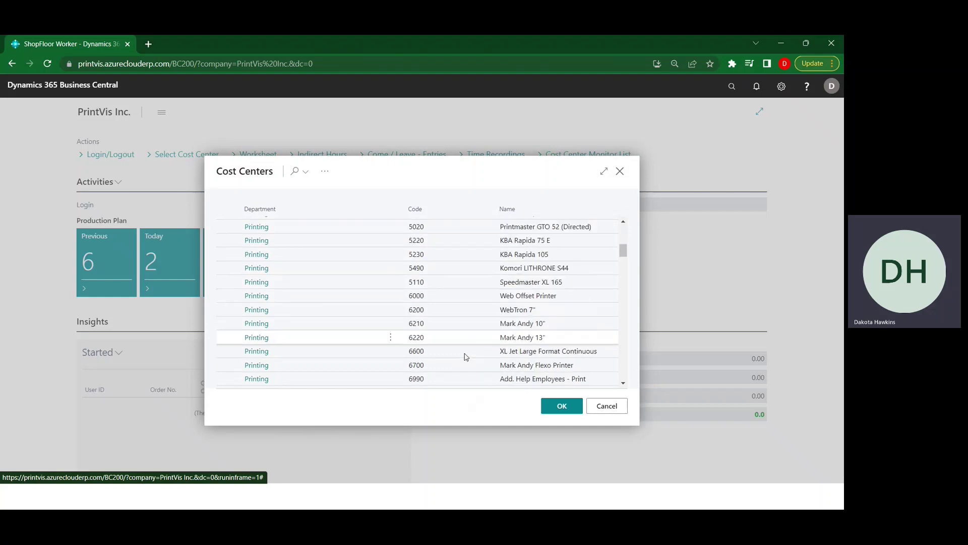
left_click(467, 327)
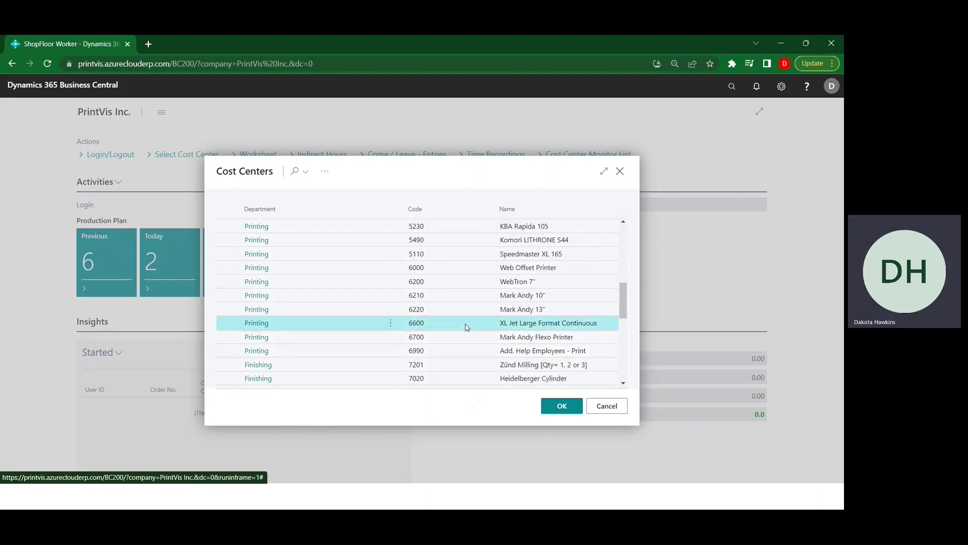
left_click(555, 406)
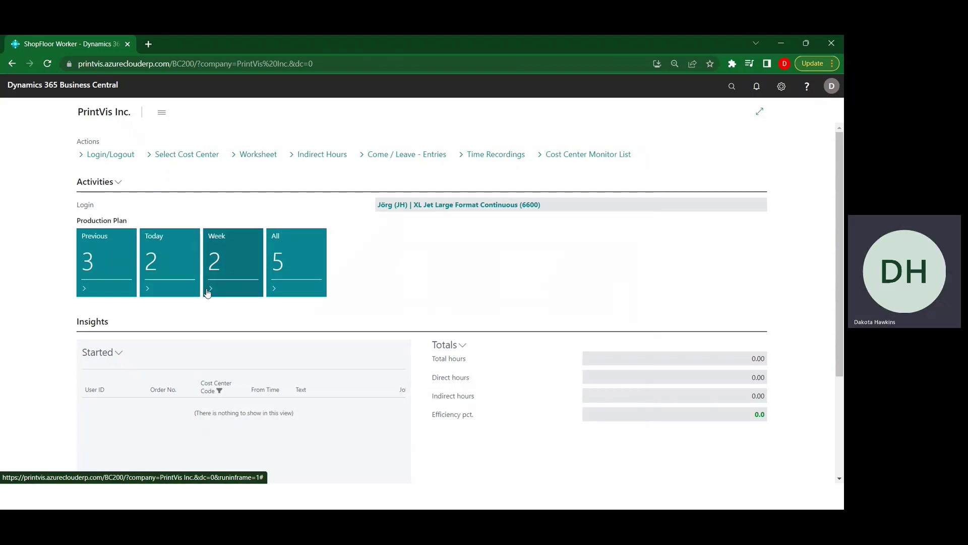
Start the Quote to Cash Demo job from the full production plan, mark it complete, and return to the home page
left_click(278, 271)
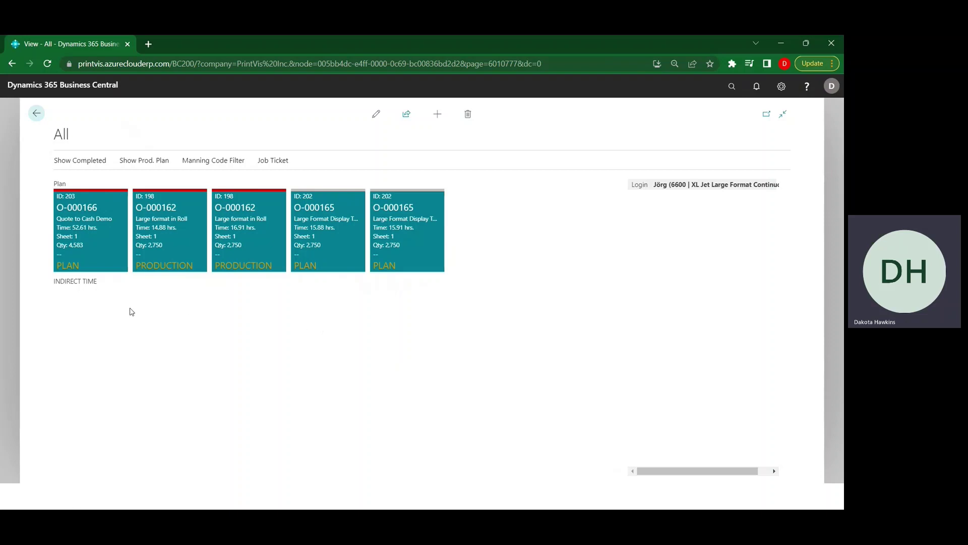
left_click(99, 247)
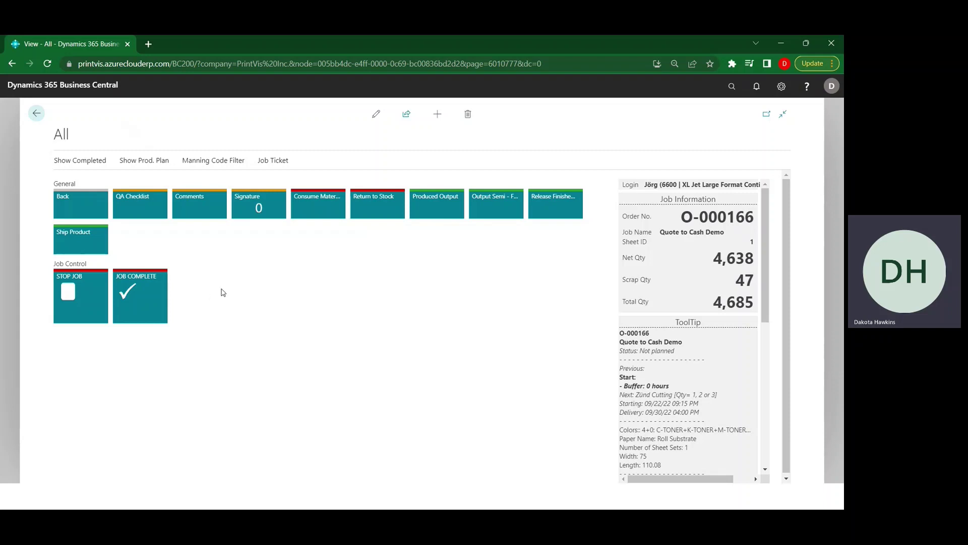
left_click(135, 309)
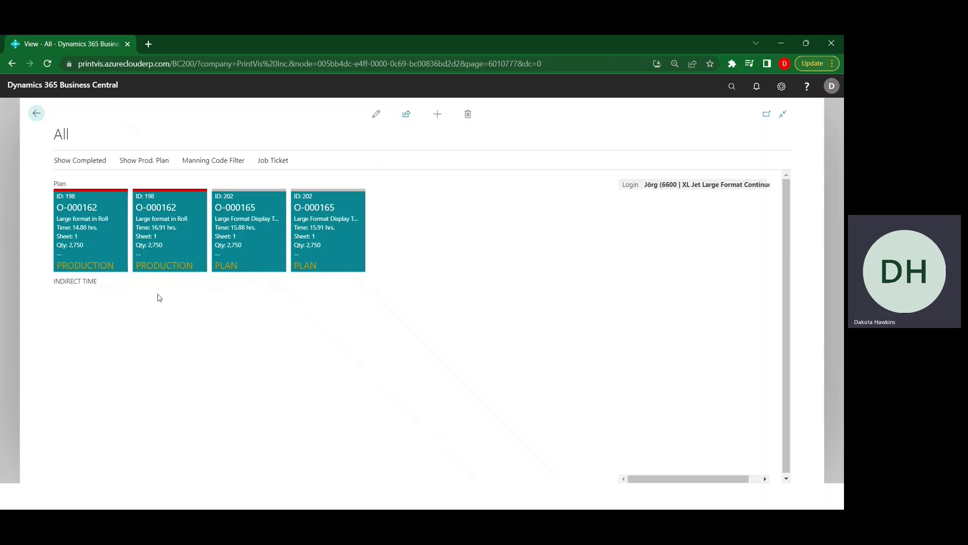
left_click(36, 113)
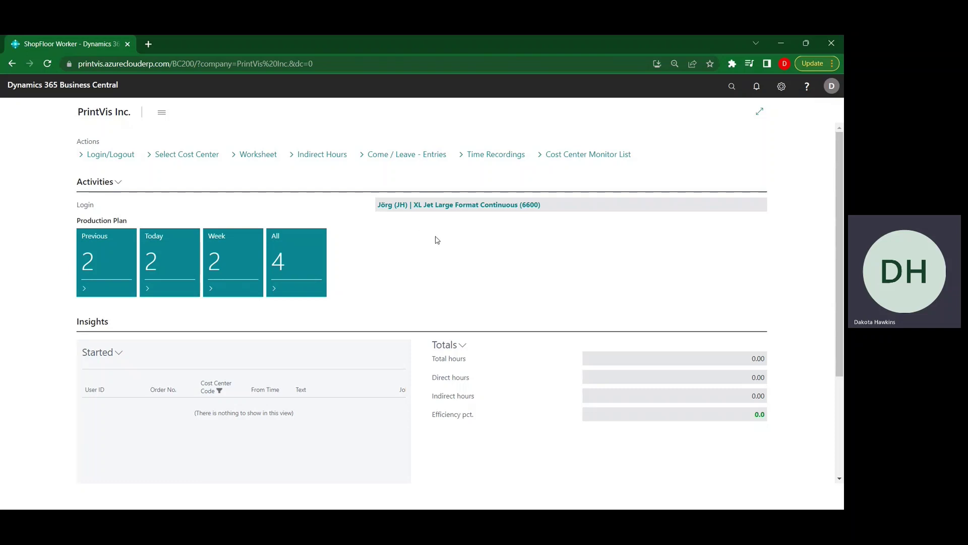
Switch the role back to PrintVis Coordinator and open the Case Management list
left_click(782, 88)
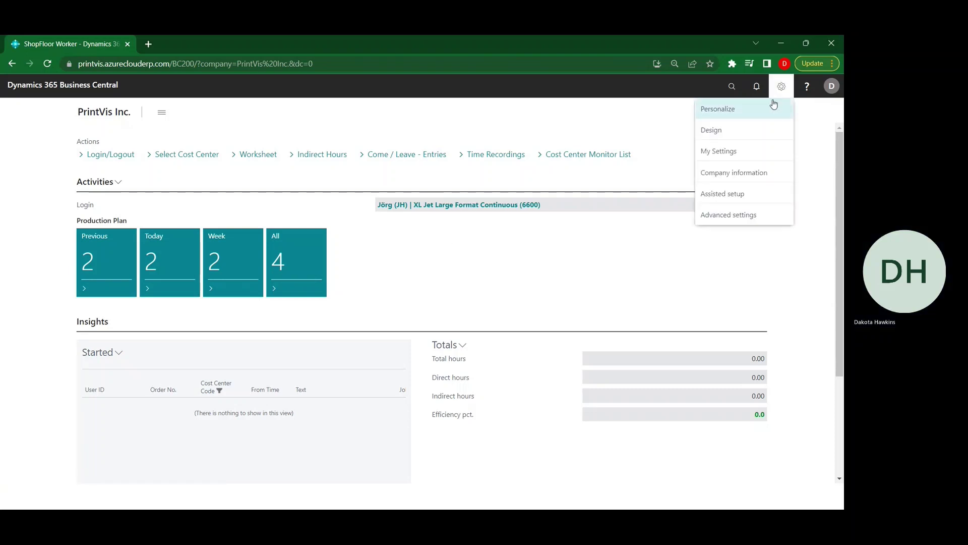
left_click(742, 151)
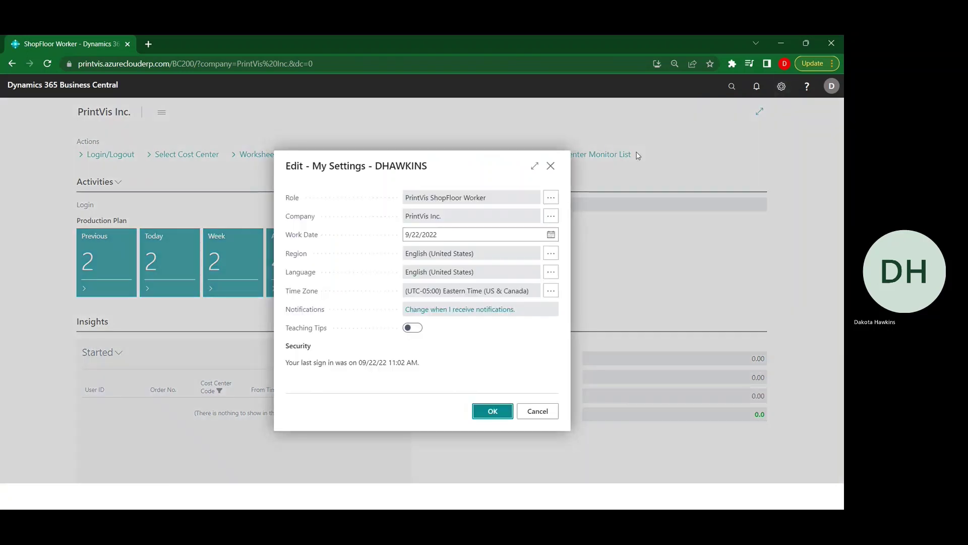
left_click(551, 198)
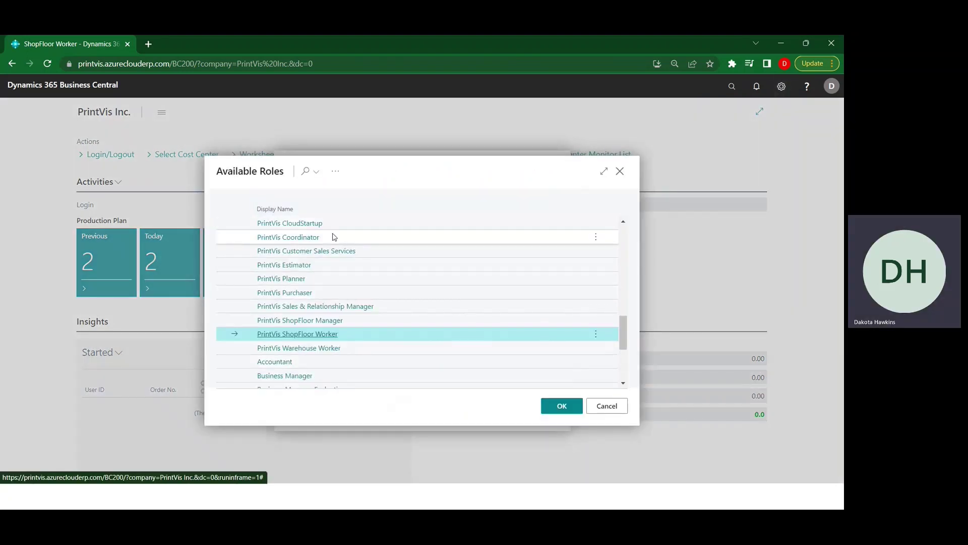
left_click(336, 239)
left_click(555, 407)
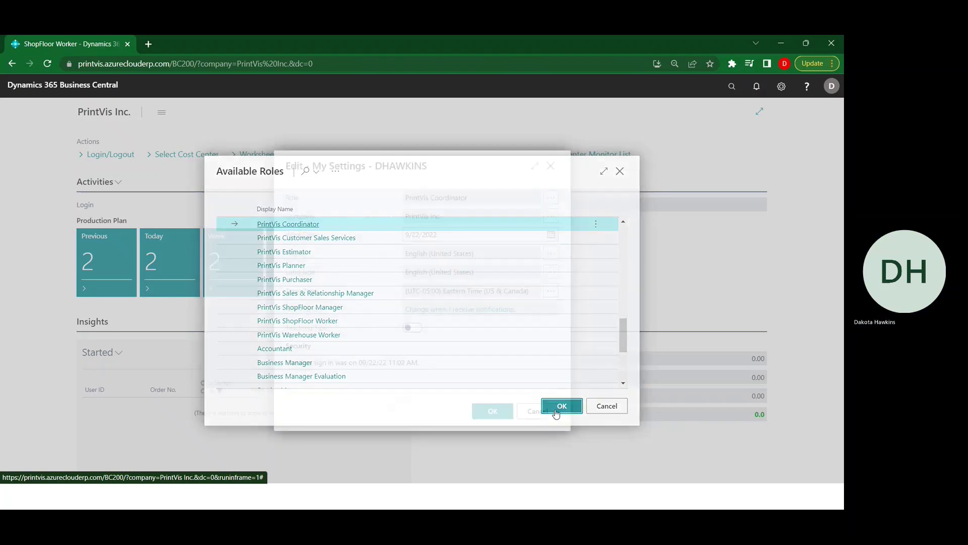
left_click(493, 411)
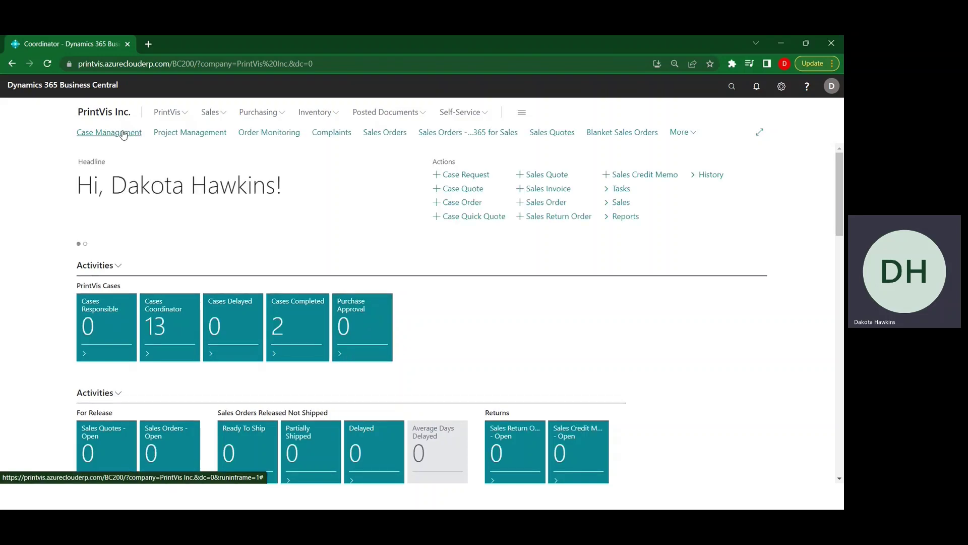
left_click(123, 134)
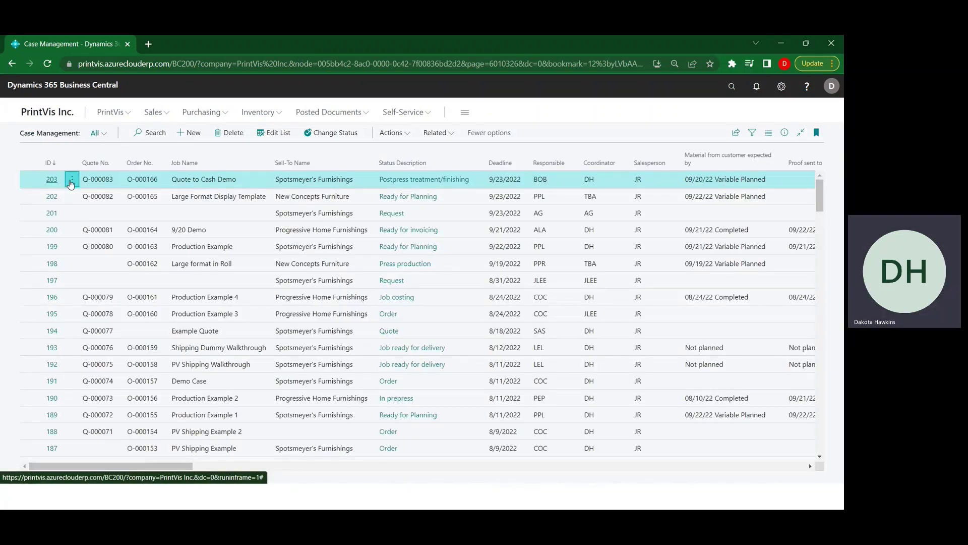
Open the case card of the Quote to Cash Demo case and bring up the job planning for order O-000166
left_click(71, 184)
left_click(73, 217)
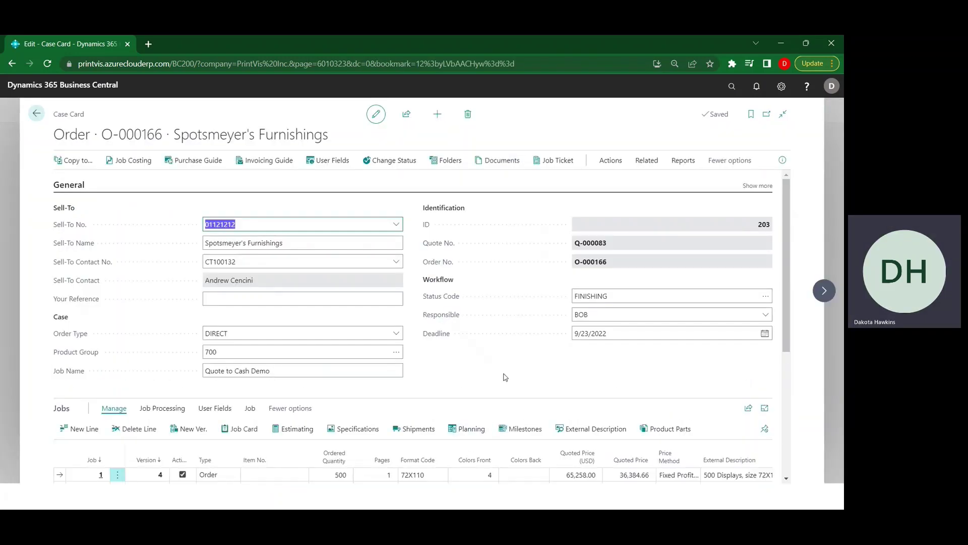
scroll(505, 378, "down", 1)
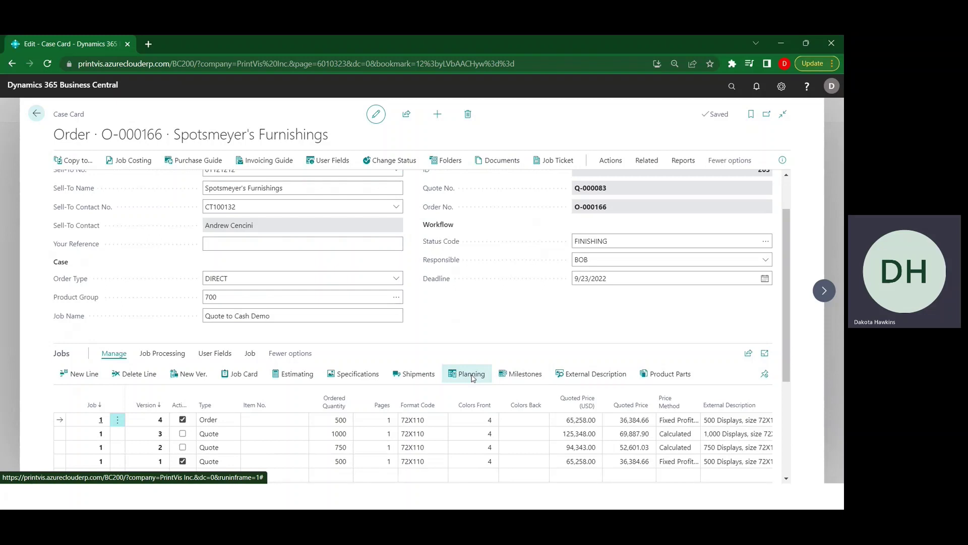
left_click(471, 374)
Mark the Table work, Shipping and SHIPOUT operations as completed in the job plan and close the plan
left_click(682, 334)
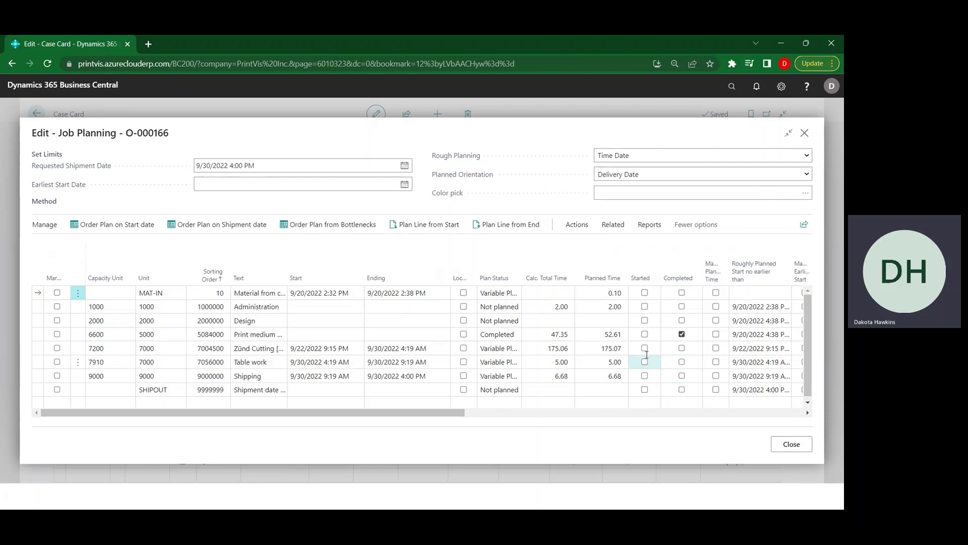
left_click(682, 362)
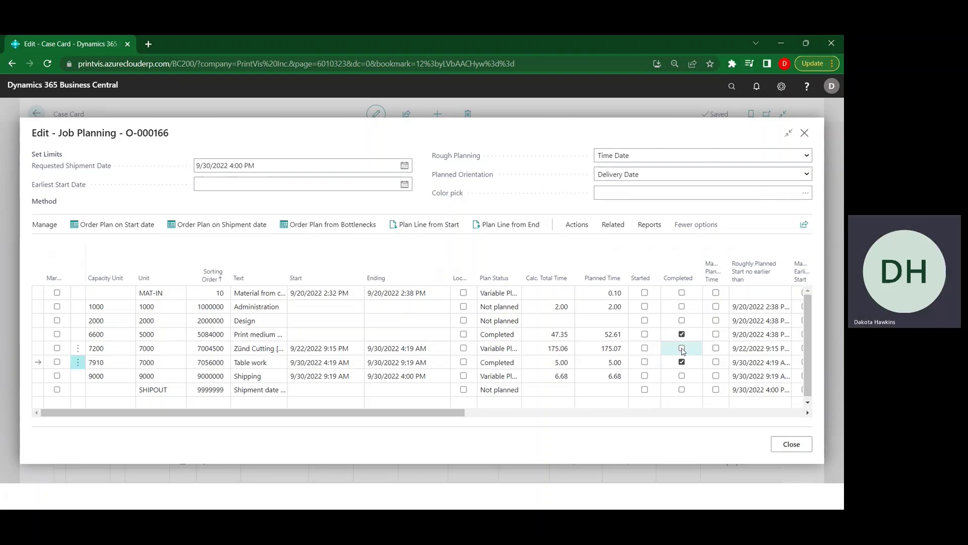
left_click(682, 375)
left_click(683, 389)
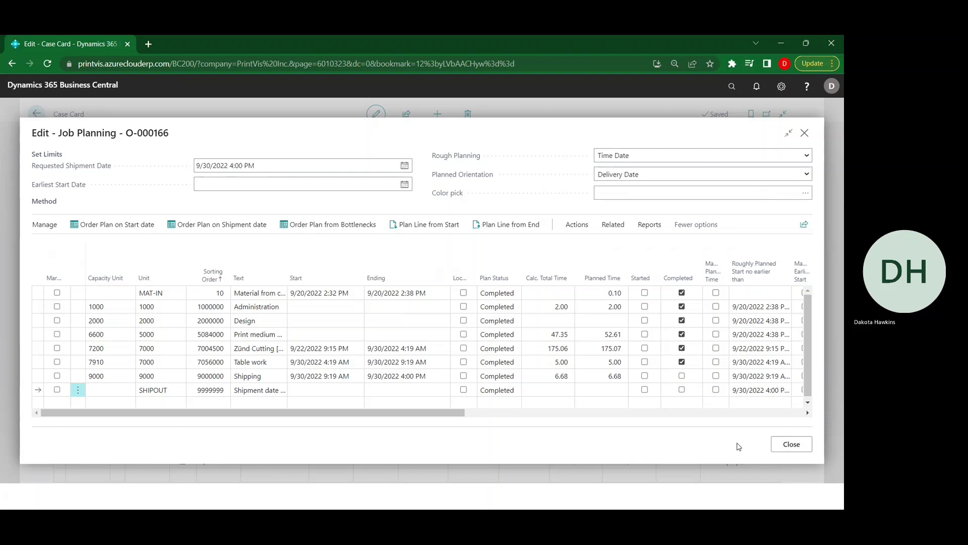
left_click(784, 445)
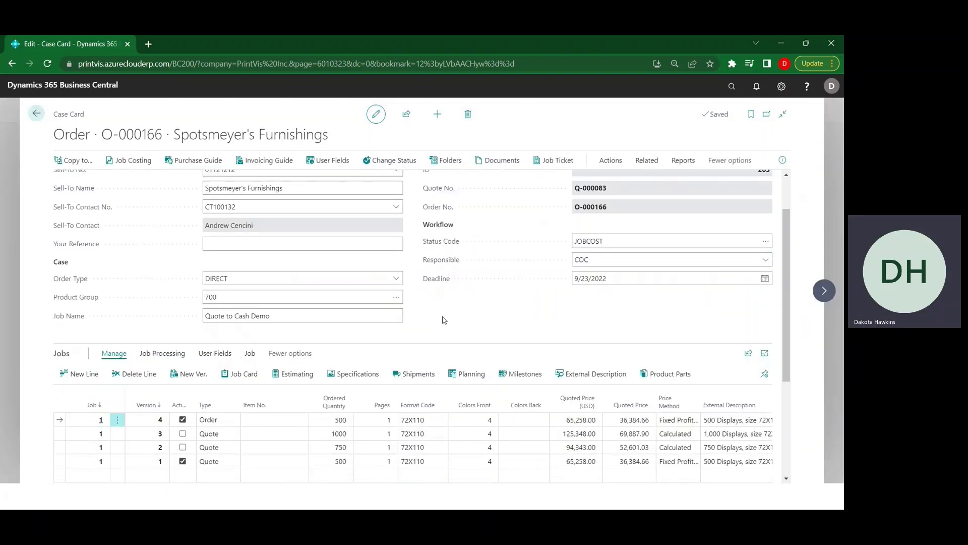
Open shipment 1 of the order, review its posted shipment and general details, and return to the case card
scroll(444, 317, "down", 1)
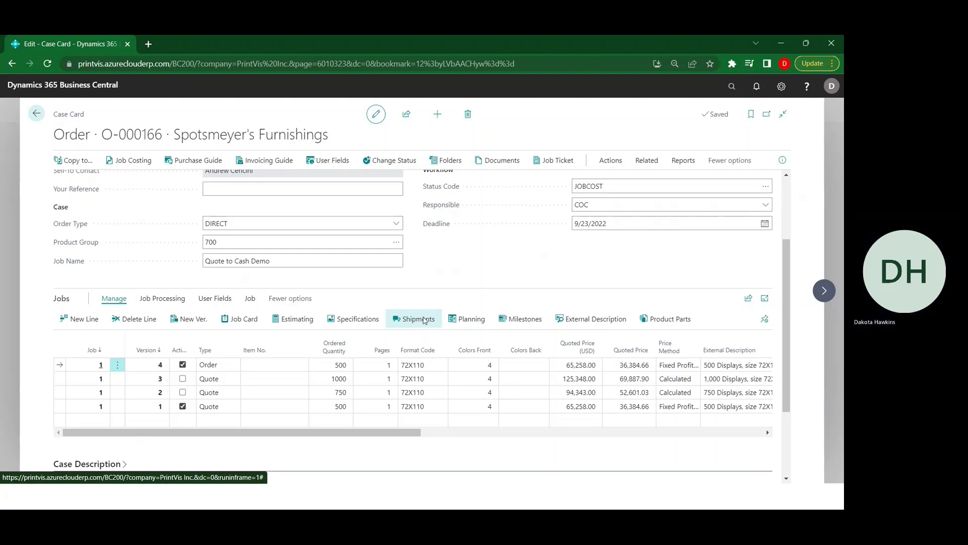
left_click(423, 320)
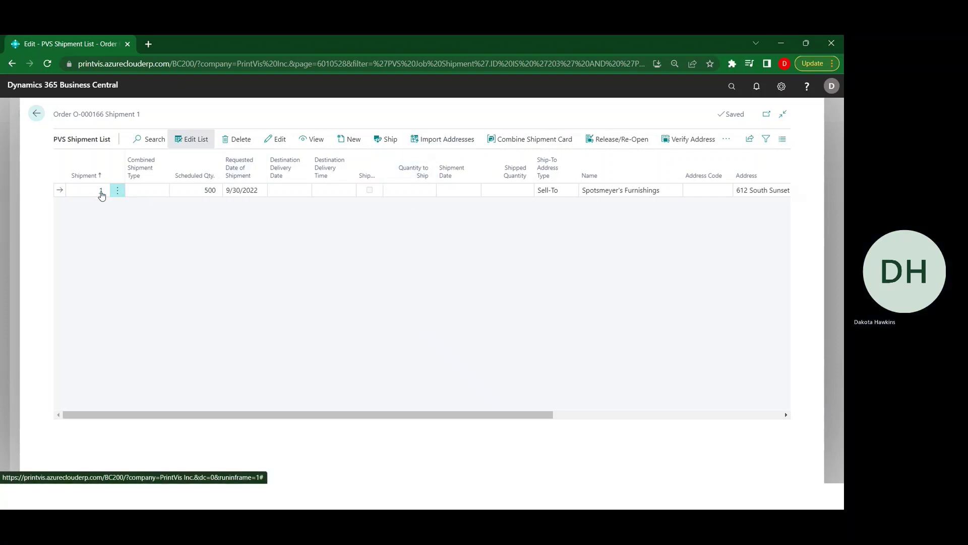
left_click(101, 191)
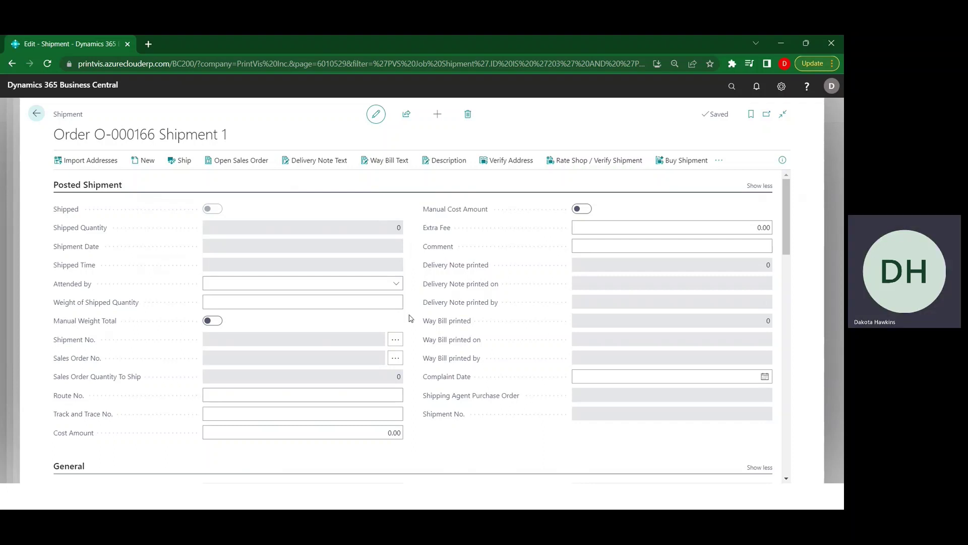
scroll(417, 313, "down", 5)
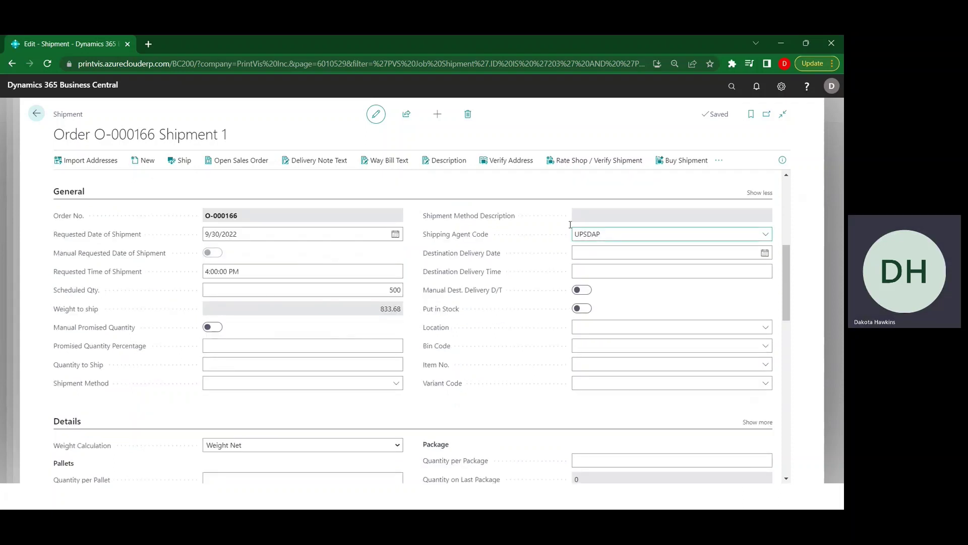
left_click(381, 347)
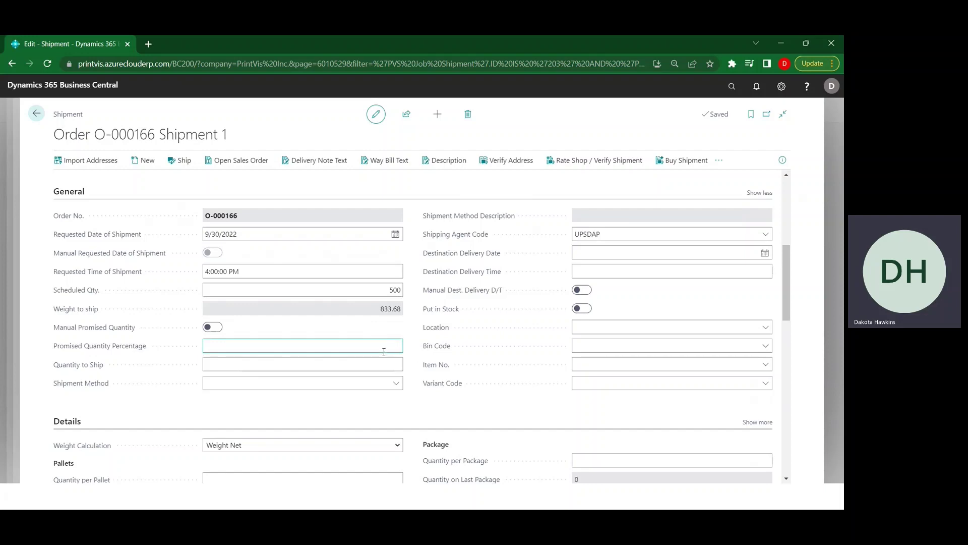
scroll(343, 272, "up", 5)
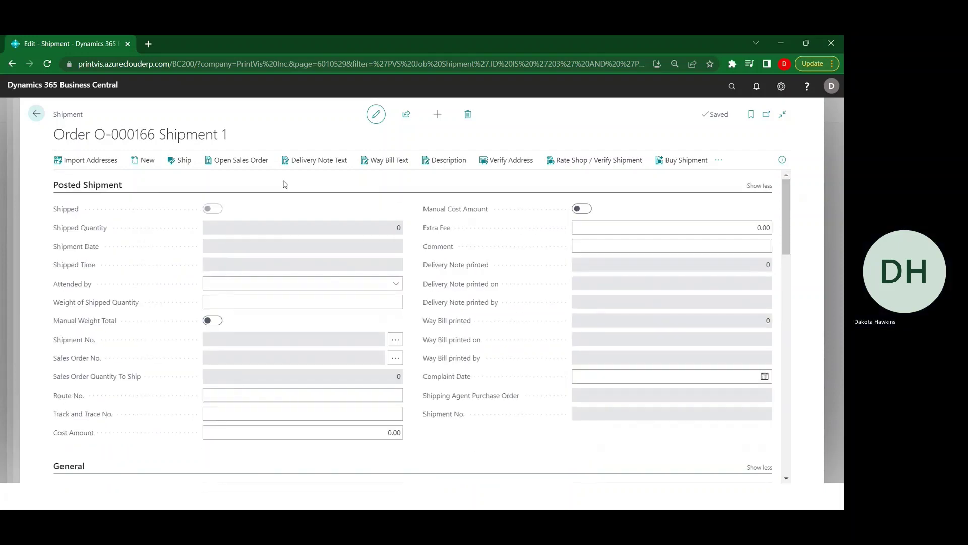
left_click(37, 114)
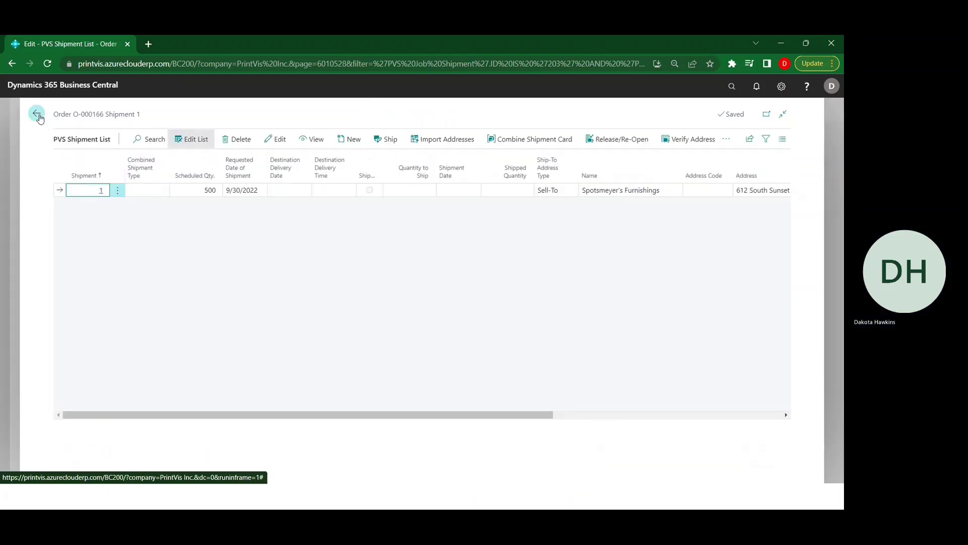
left_click(37, 114)
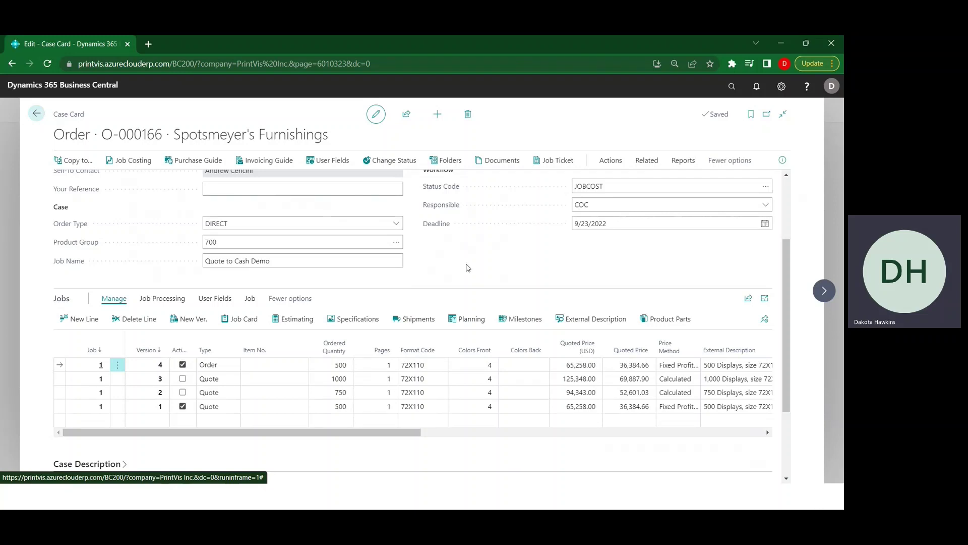
Compare the quote estimation, order estimation and actual costs in the case's Job Costing overview, and close it
left_click(132, 160)
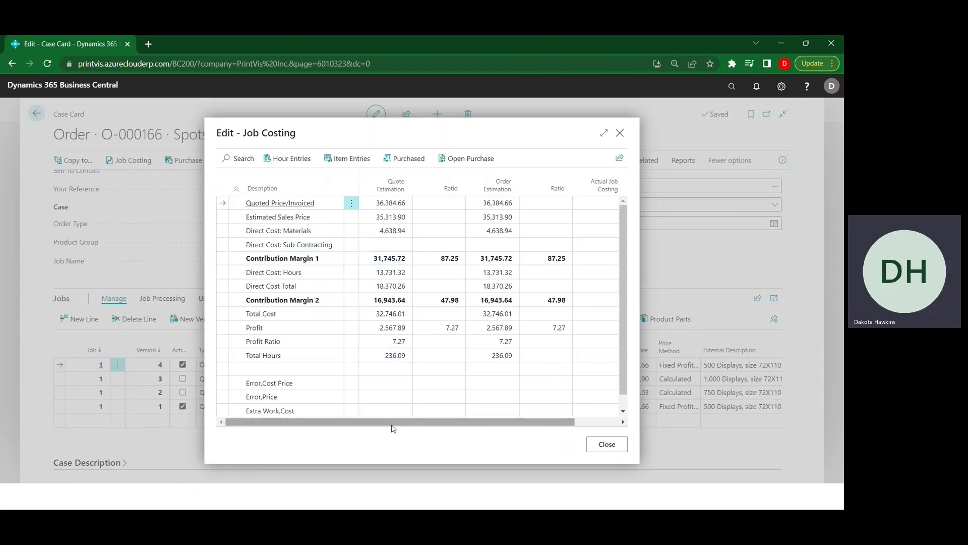
mouse_move(392, 425)
left_mouse_down()
mouse_move(433, 425)
mouse_move(390, 428)
left_mouse_up()
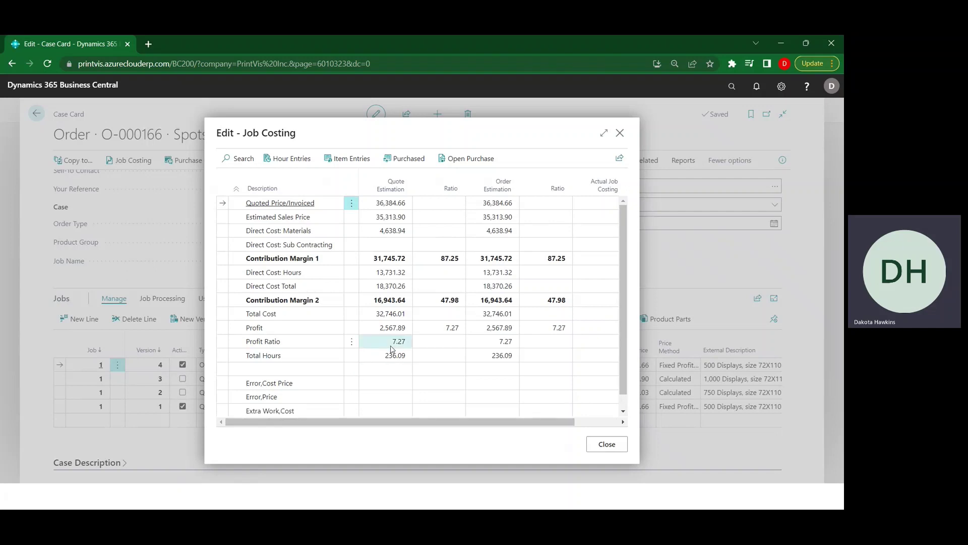
left_click_drag(484, 426, 528, 428)
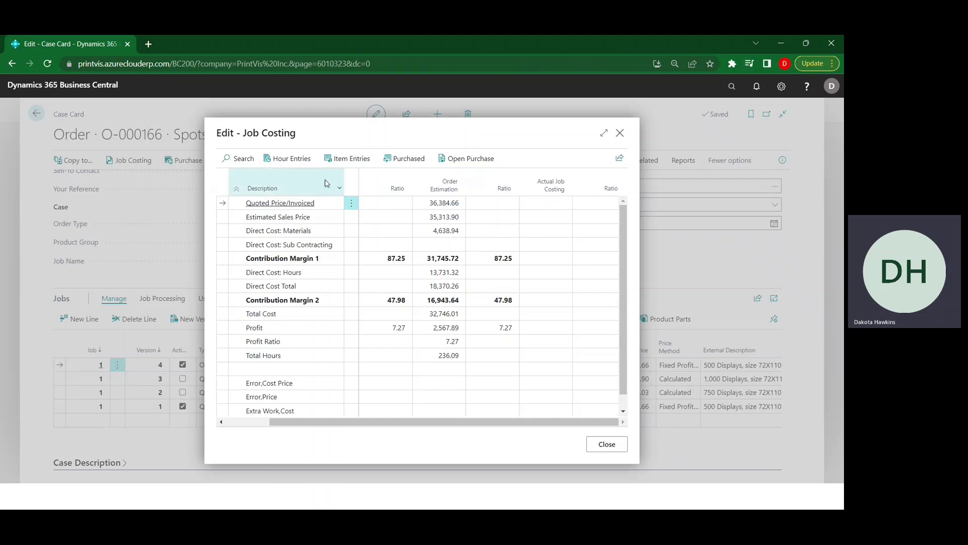
left_click(610, 450)
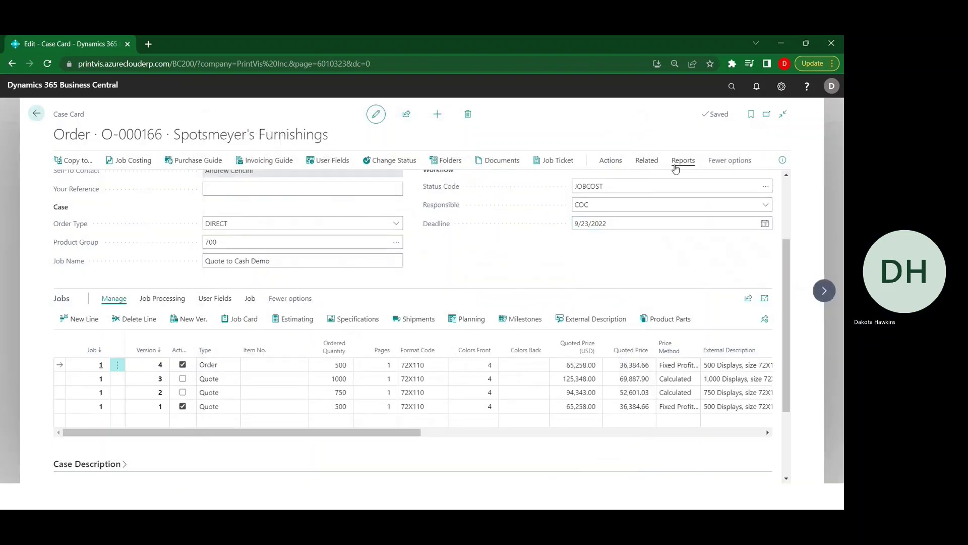
Preview the PrintVis Job Costing report for case 203, examine its summary and department cost deviations, and close the preview
left_click(678, 162)
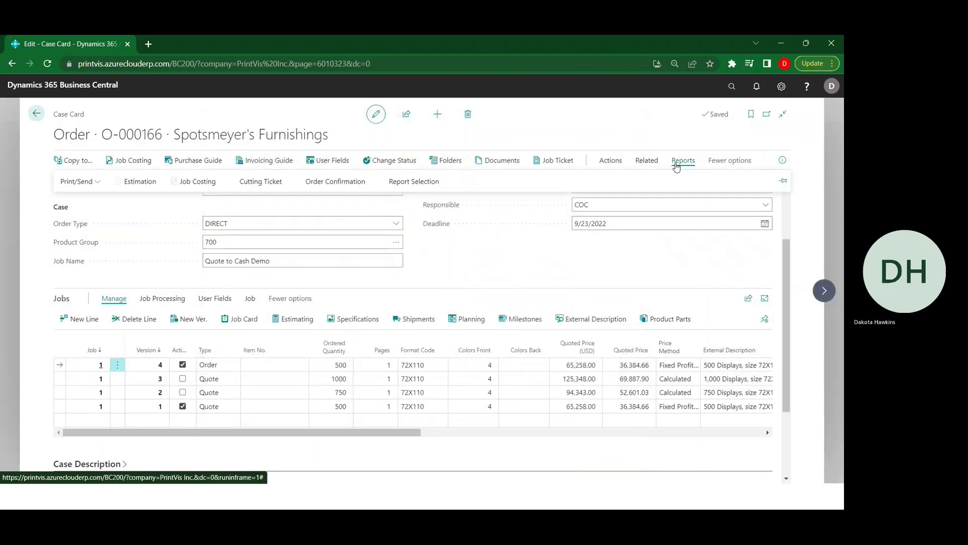
left_click(202, 188)
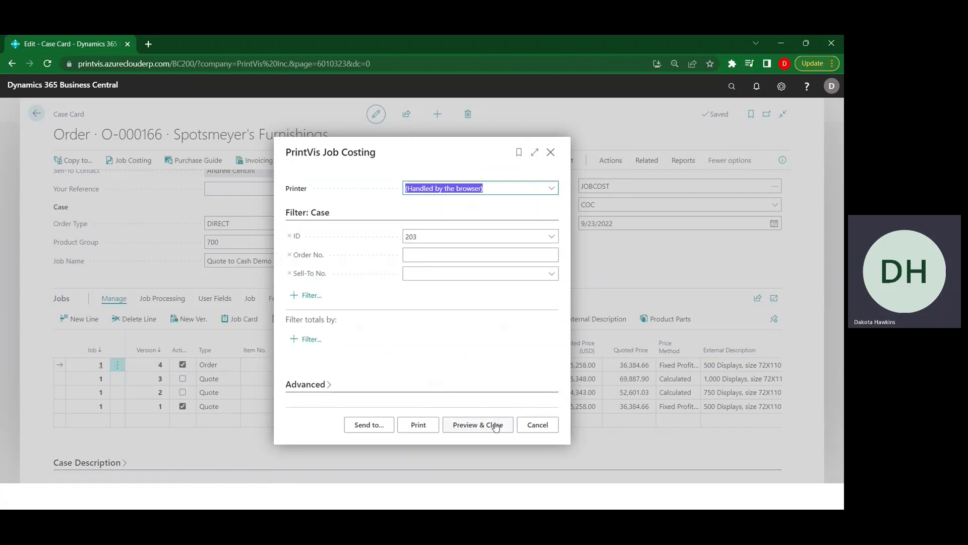
left_click(496, 427)
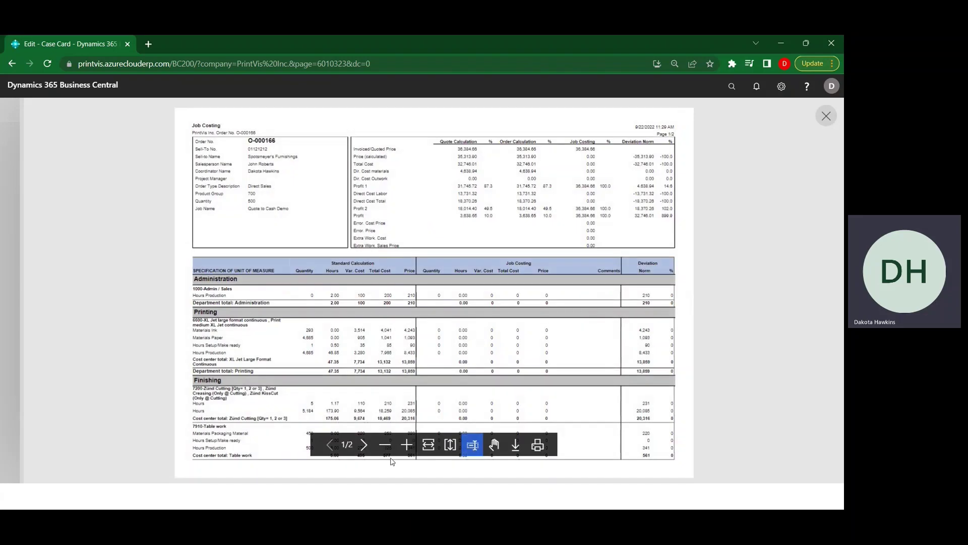
left_click(406, 444)
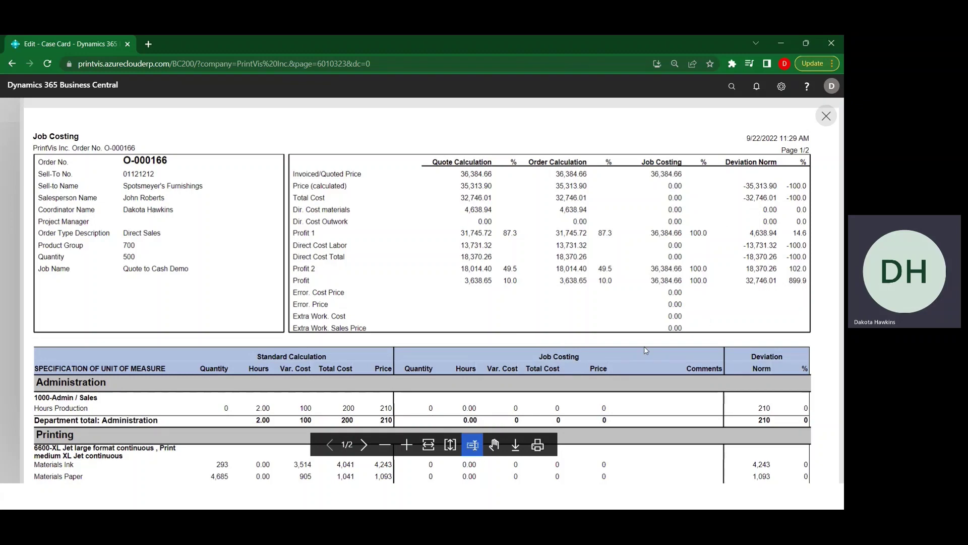
scroll(646, 350, "down", 4)
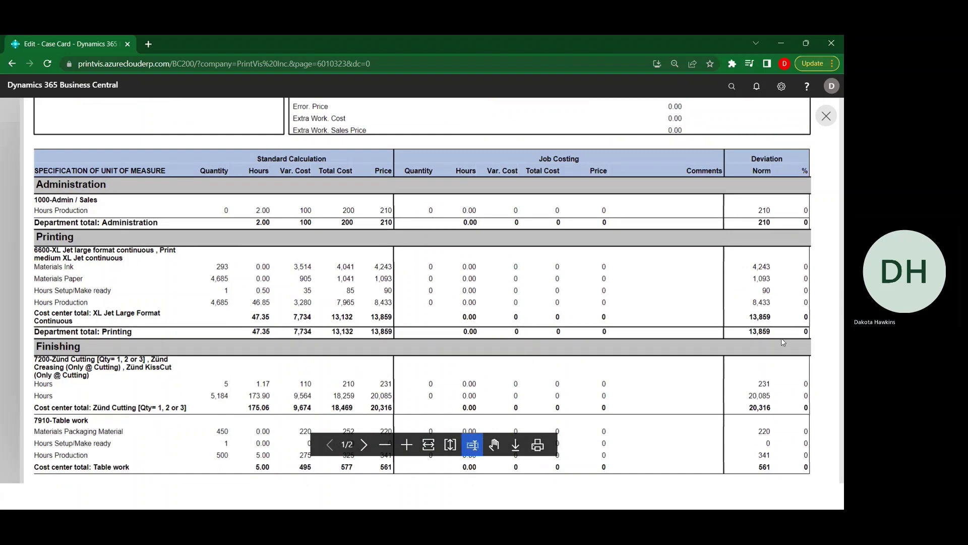
scroll(783, 343, "down", 1)
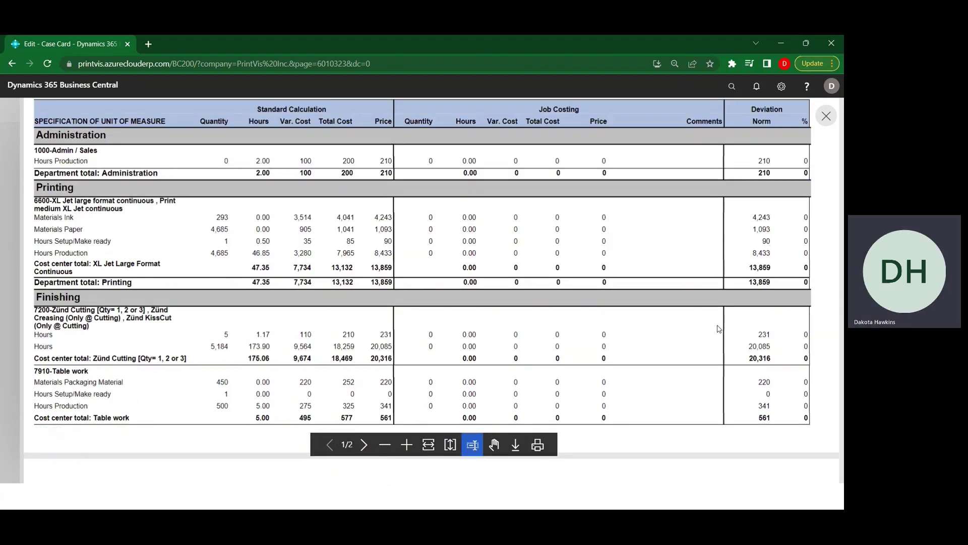
scroll(720, 332, "down", 6)
scroll(723, 337, "up", 5)
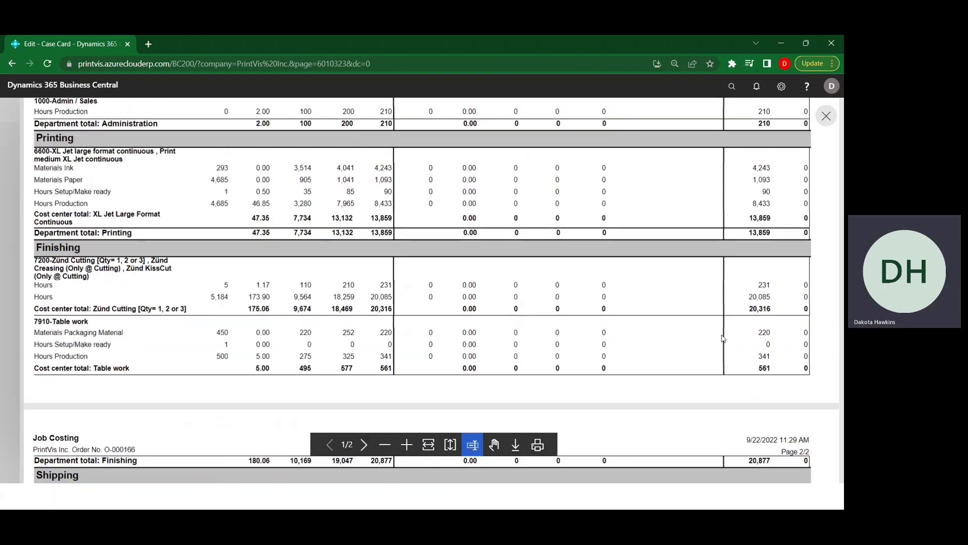
scroll(722, 337, "up", 6)
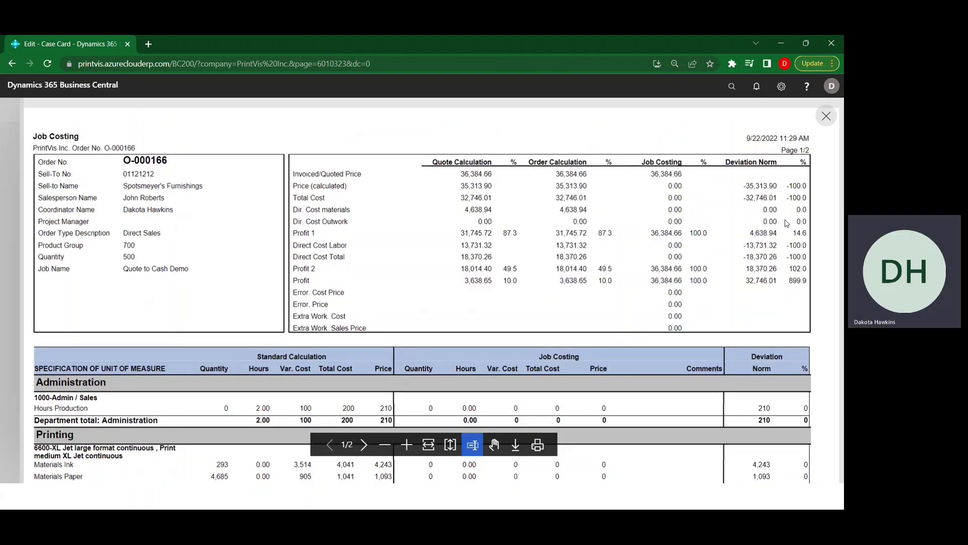
left_click(823, 119)
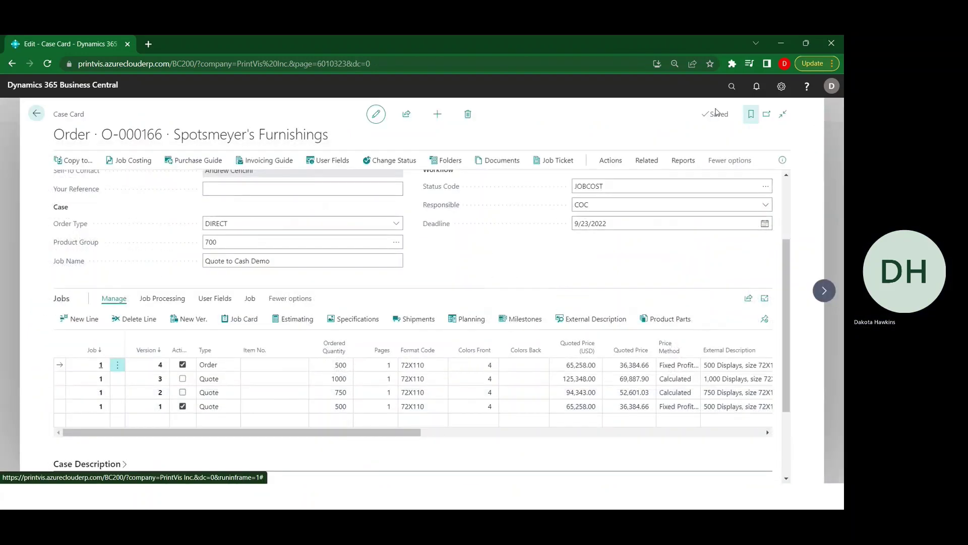
Open the Job Costing Journal for the case and import the job's estimated hours and materials as journal lines
left_click(620, 164)
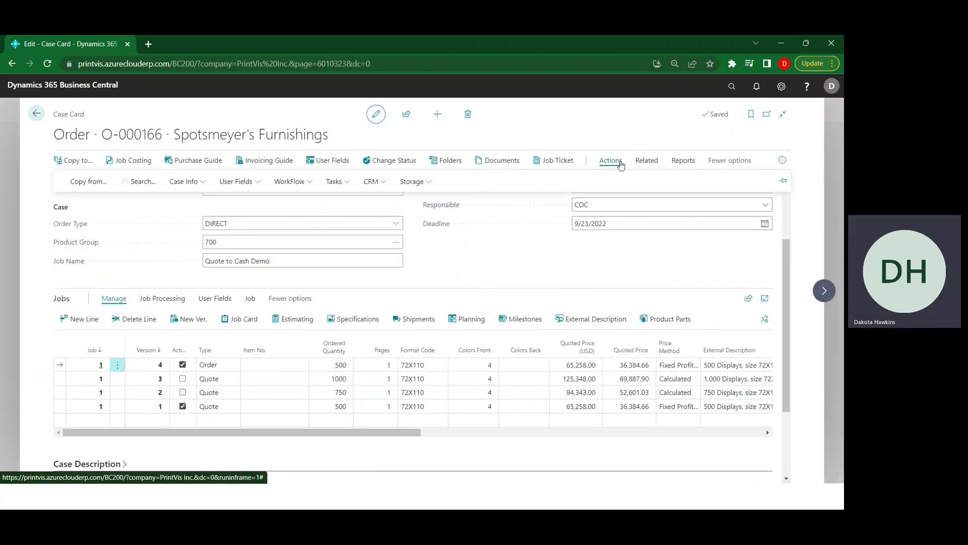
left_click(186, 181)
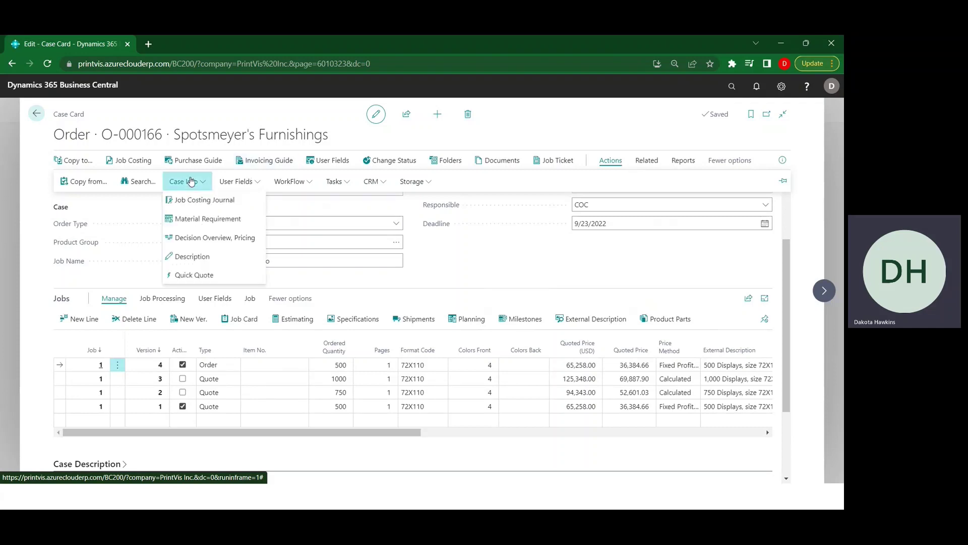
left_click(208, 201)
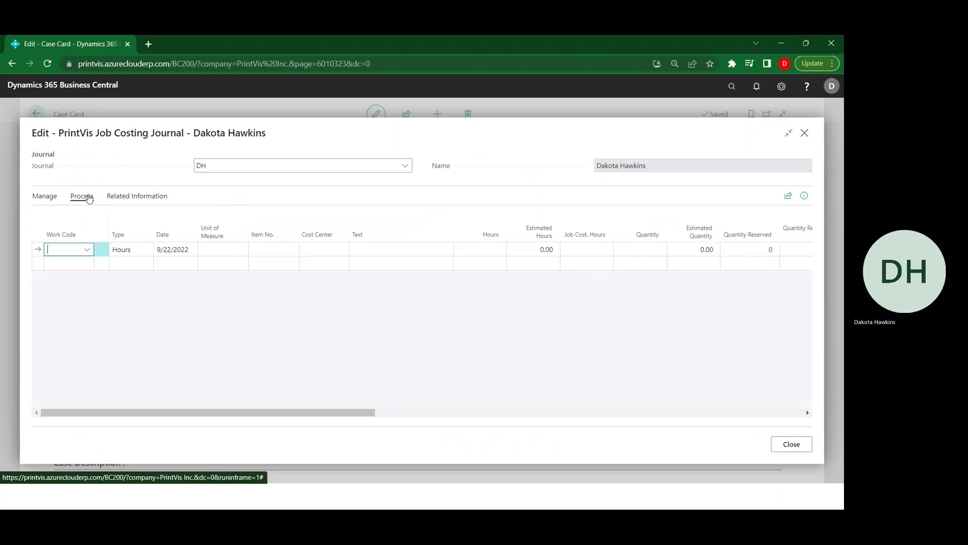
left_click(89, 197)
left_click(124, 197)
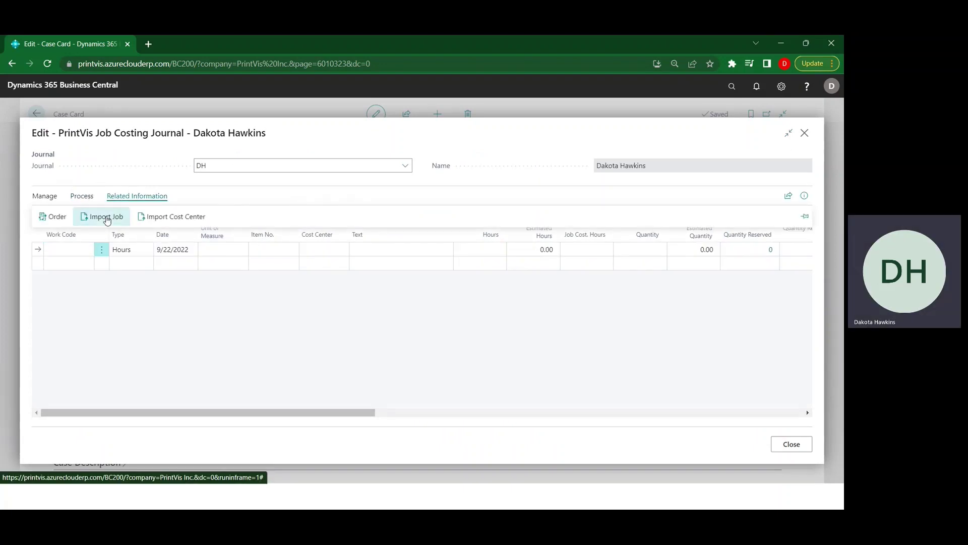
left_click(107, 219)
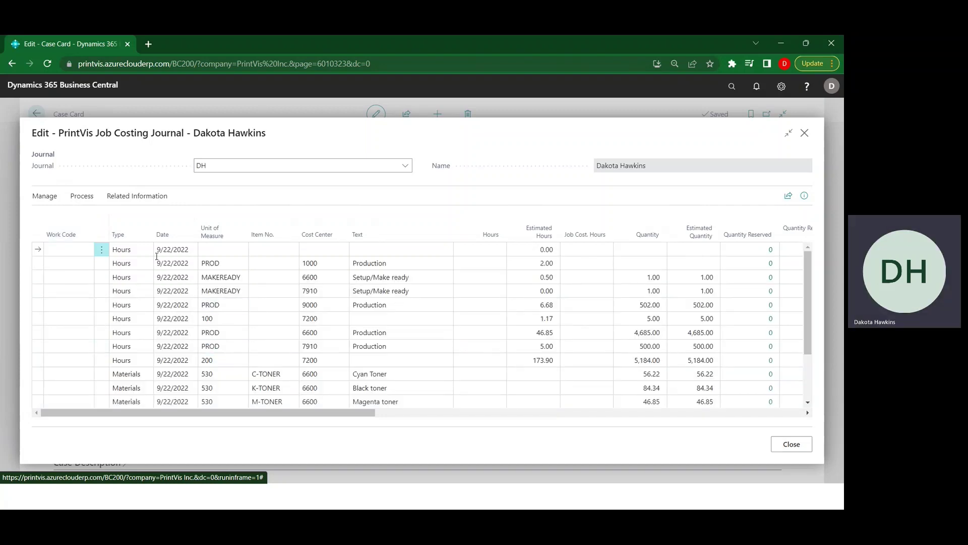
Review the imported hours and material lines in the Job Costing Journal and its posting option, and close the journal without posting
scroll(156, 318, "down", 3)
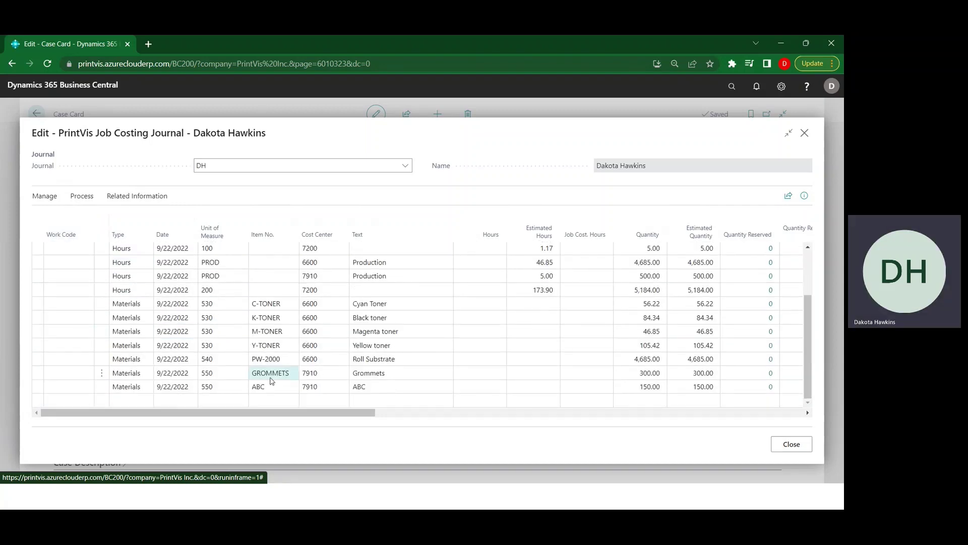
scroll(353, 388, "up", 3)
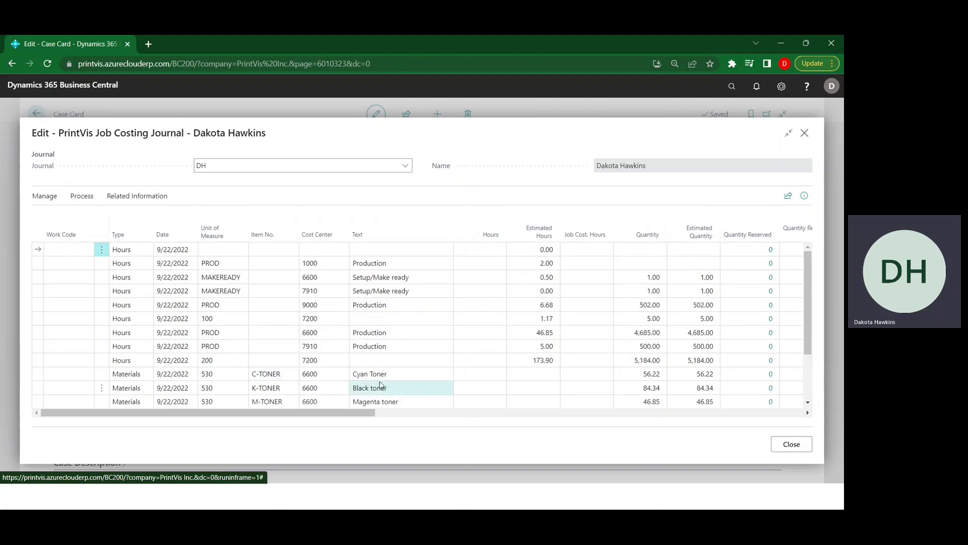
scroll(391, 388, "down", 2)
left_click(83, 201)
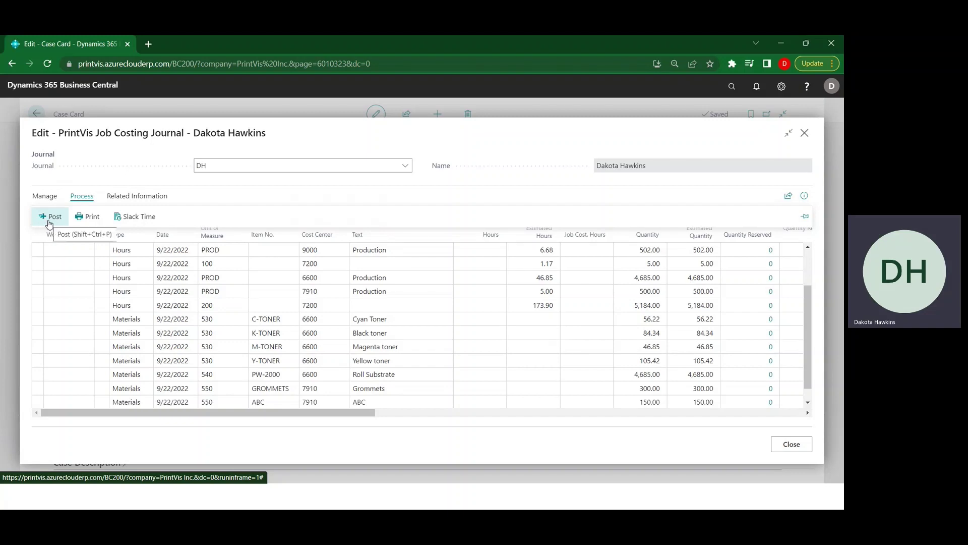
left_click(512, 442)
left_click(792, 445)
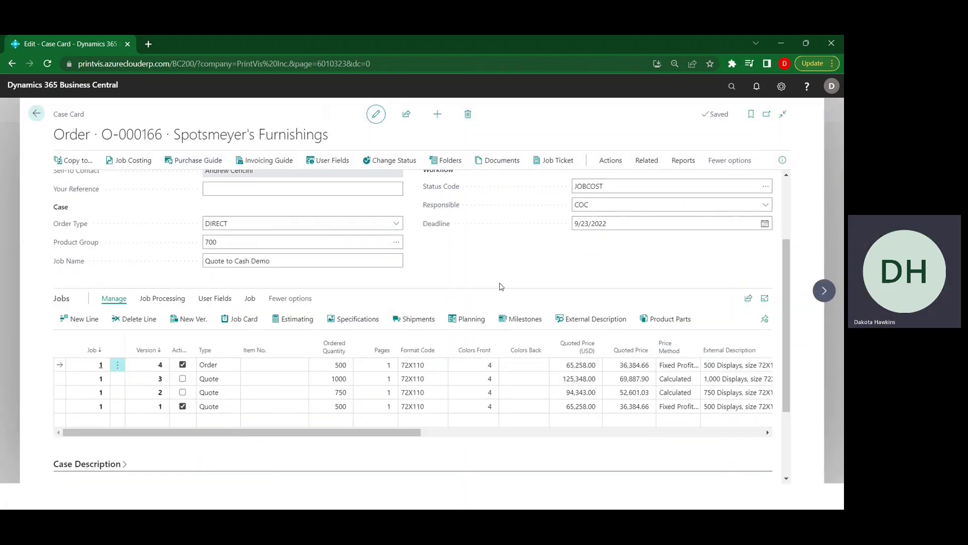
Advance the case status to INVOICE and create a new sales invoice for the order through the Invoicing Guide
left_click(400, 167)
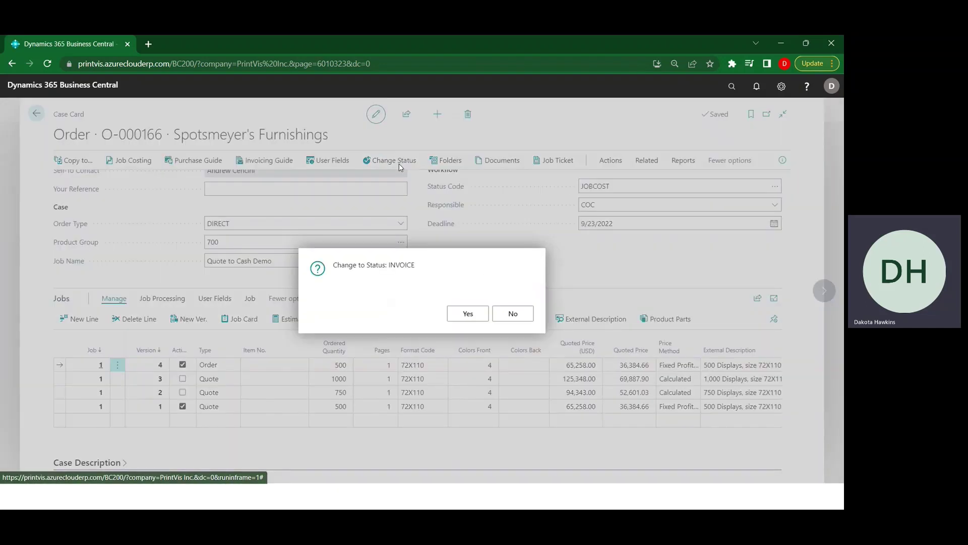
left_click(464, 313)
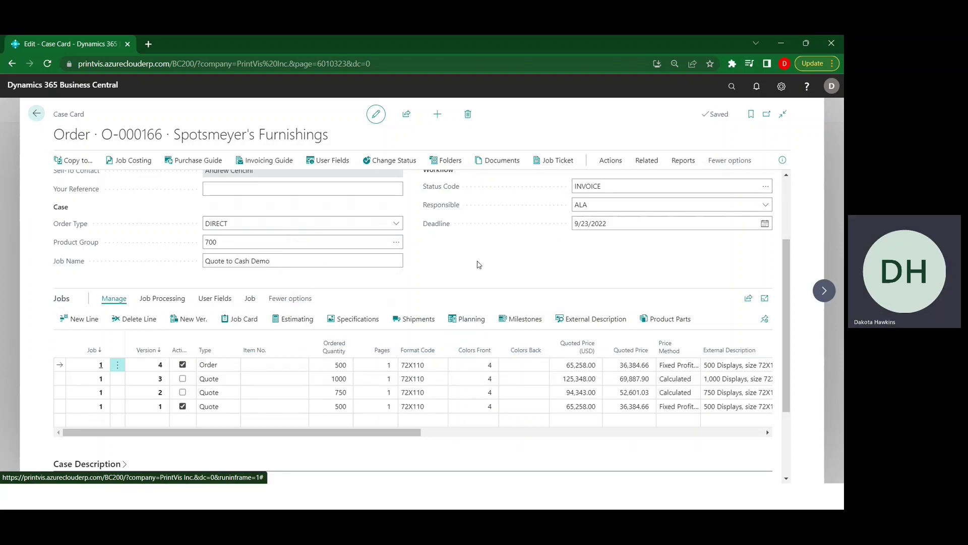
left_click(279, 162)
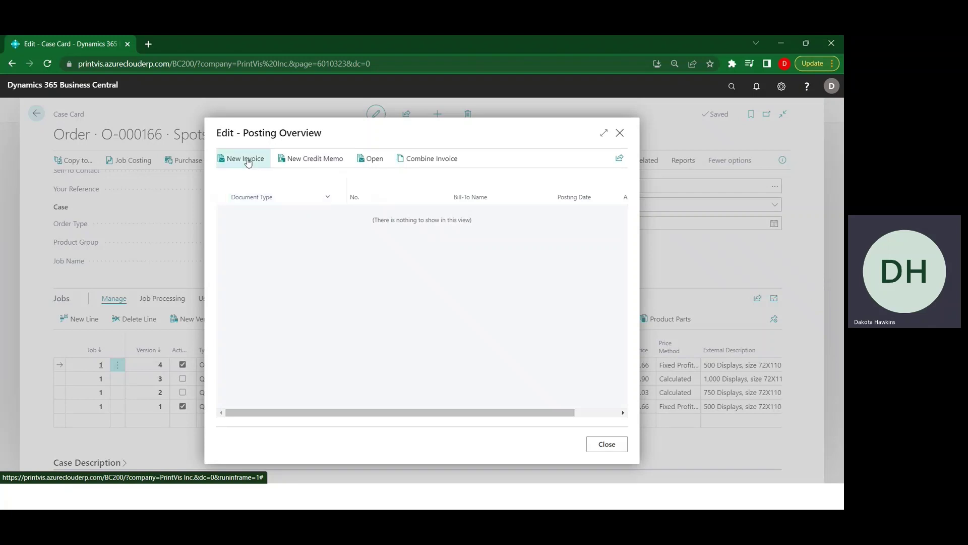
left_click(247, 159)
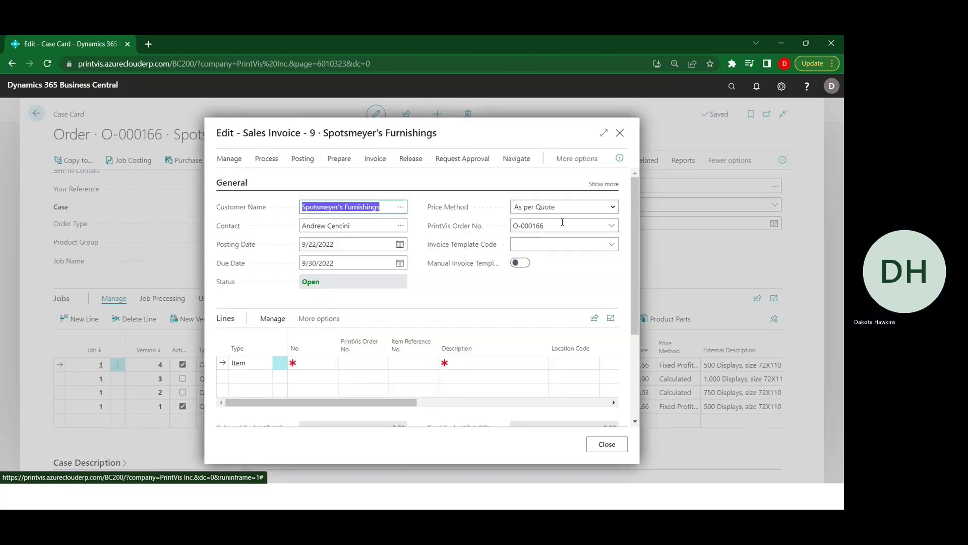
Set the sales invoice's template code to STD and build the invoice lines from it
left_click(611, 245)
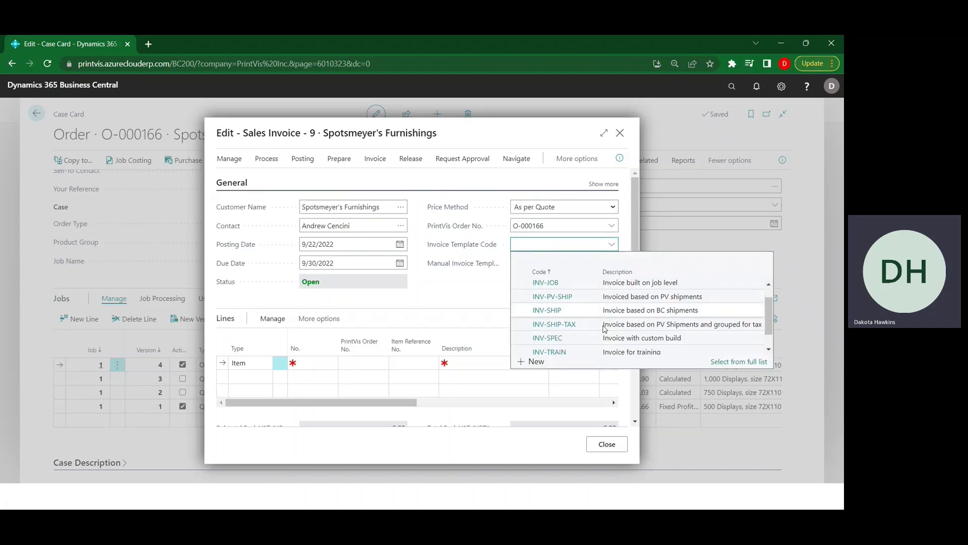
scroll(595, 343, "down", 2)
left_click(593, 346)
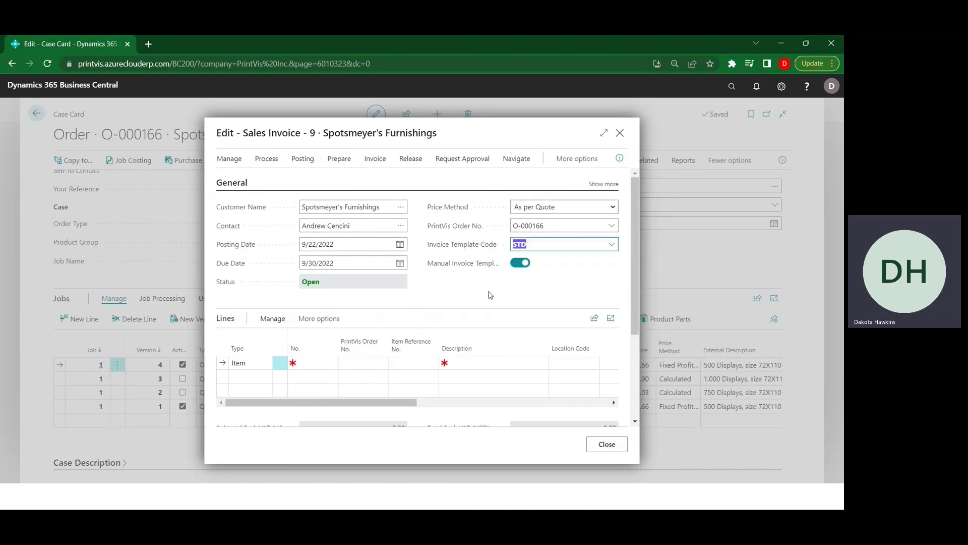
left_click(299, 159)
left_click(275, 160)
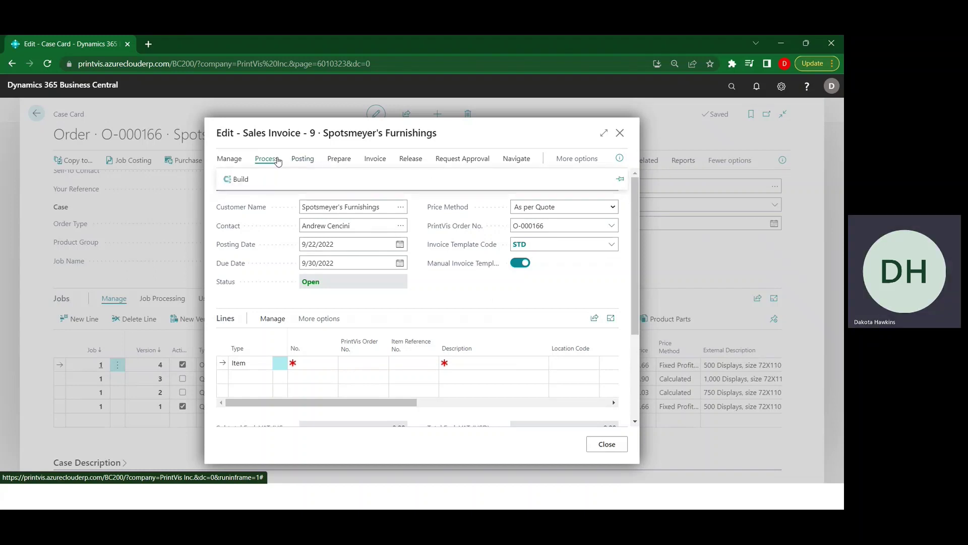
left_click(252, 178)
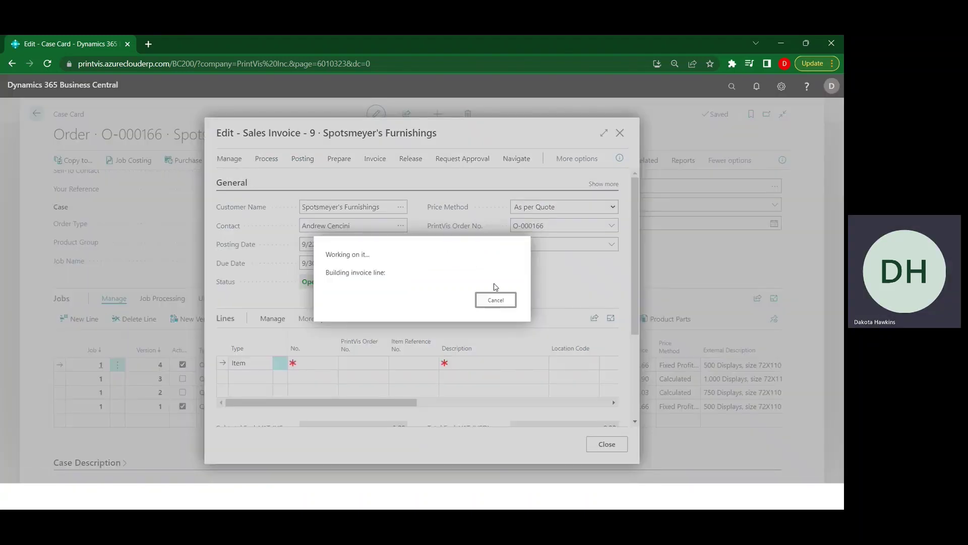
Examine the built invoice lines and the type options available for the G/L Account line
scroll(487, 297, "down", 1)
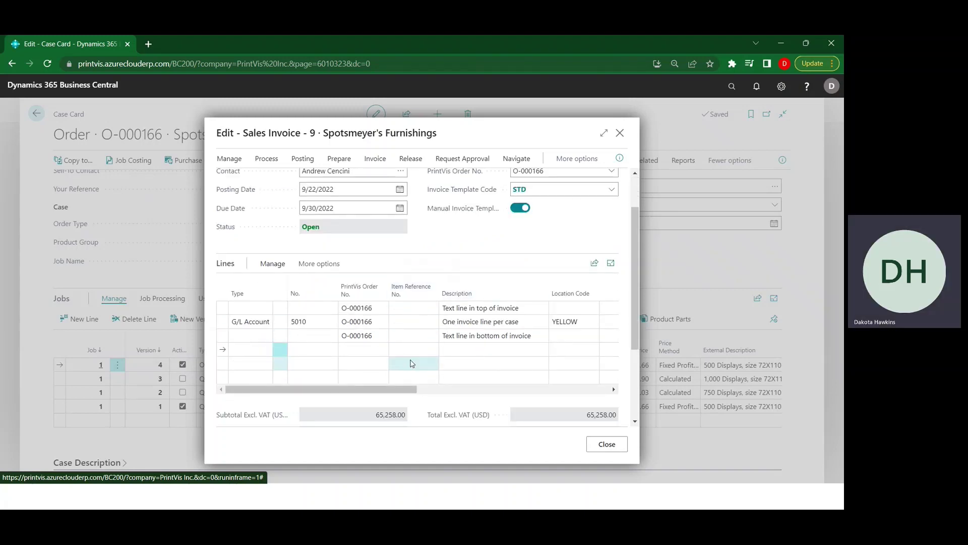
left_click(261, 324)
left_click(267, 322)
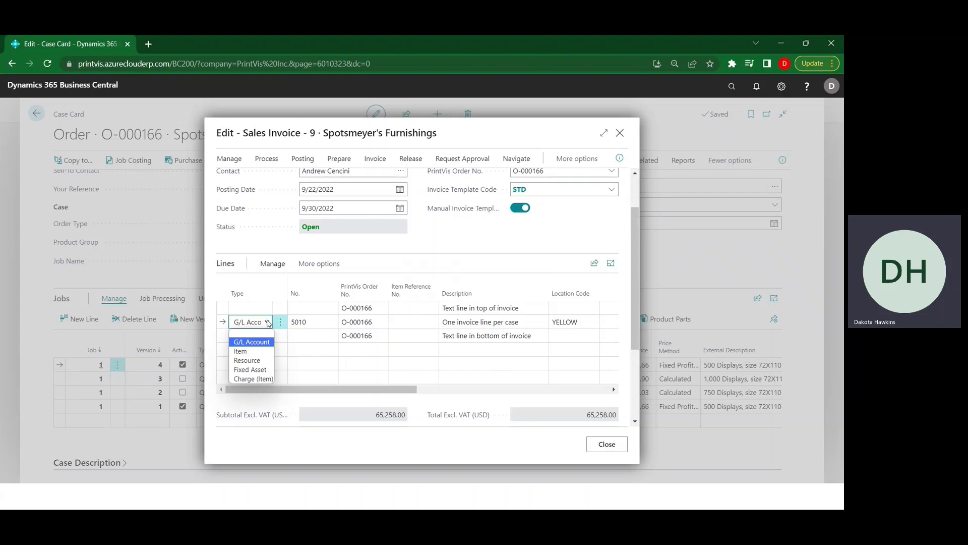
left_click(373, 255)
scroll(373, 255, "up", 1)
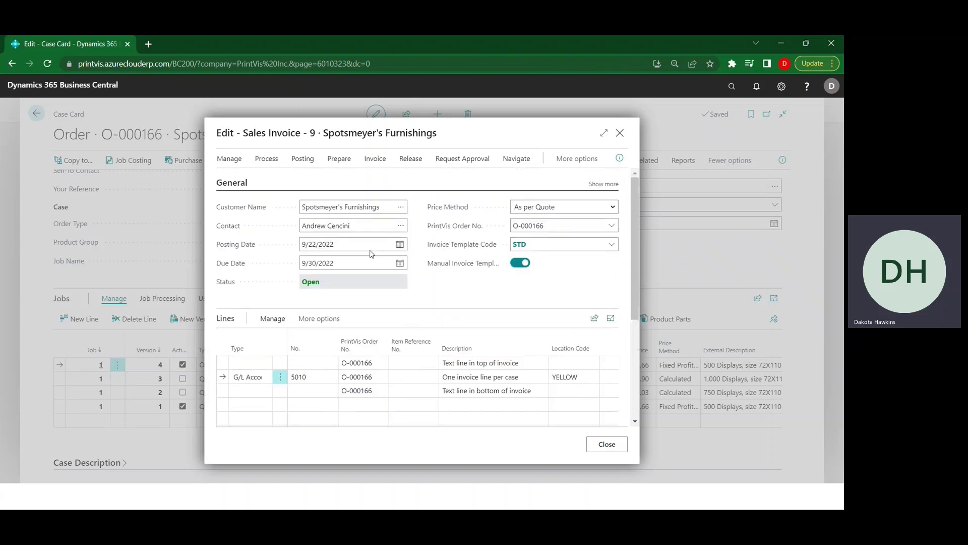
Post the sales invoice, view the posted invoice, and return to the case card
left_click(304, 159)
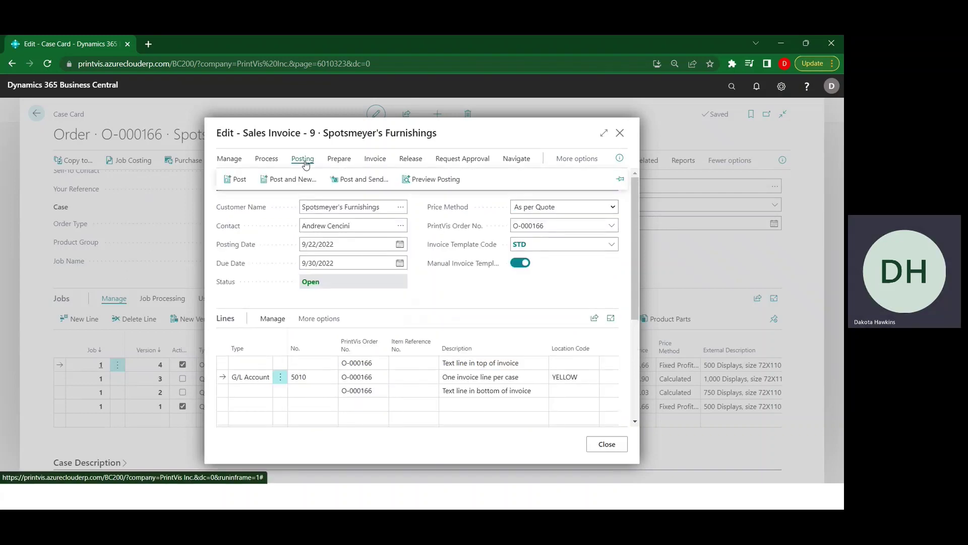
left_click(236, 182)
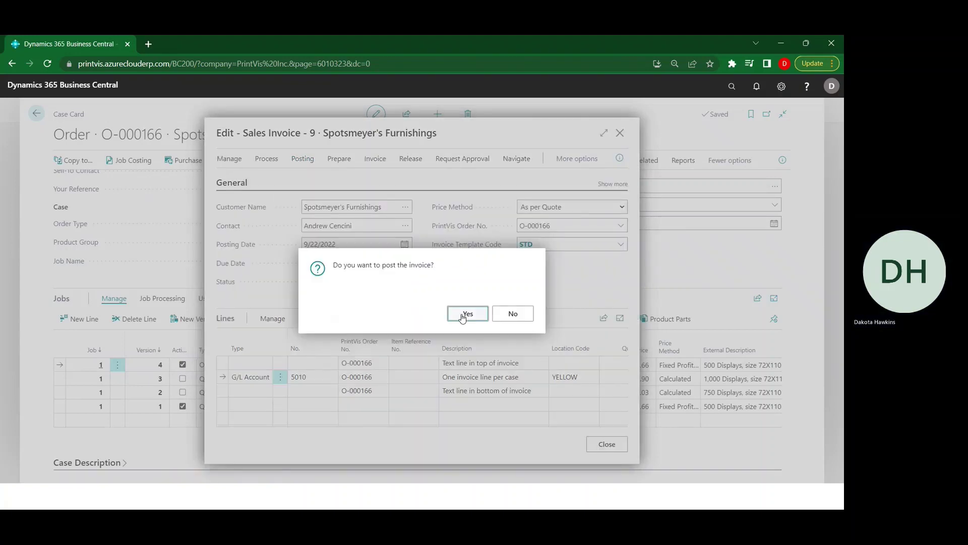
left_click(462, 315)
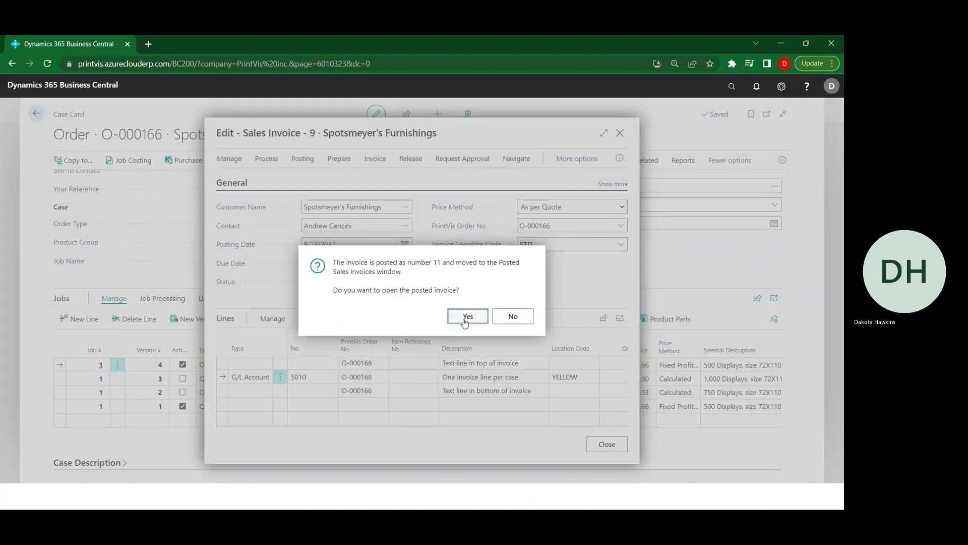
left_click(464, 317)
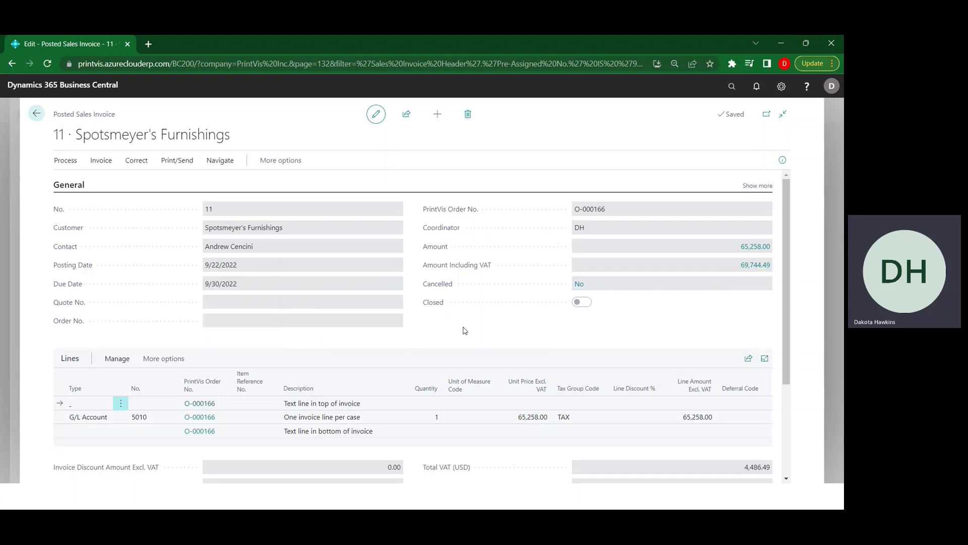
left_click(37, 112)
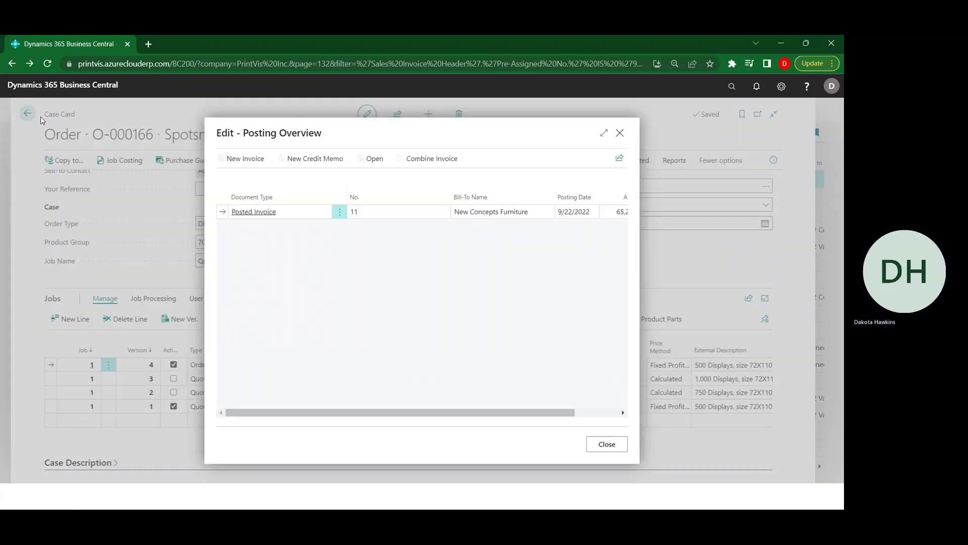
left_click(622, 133)
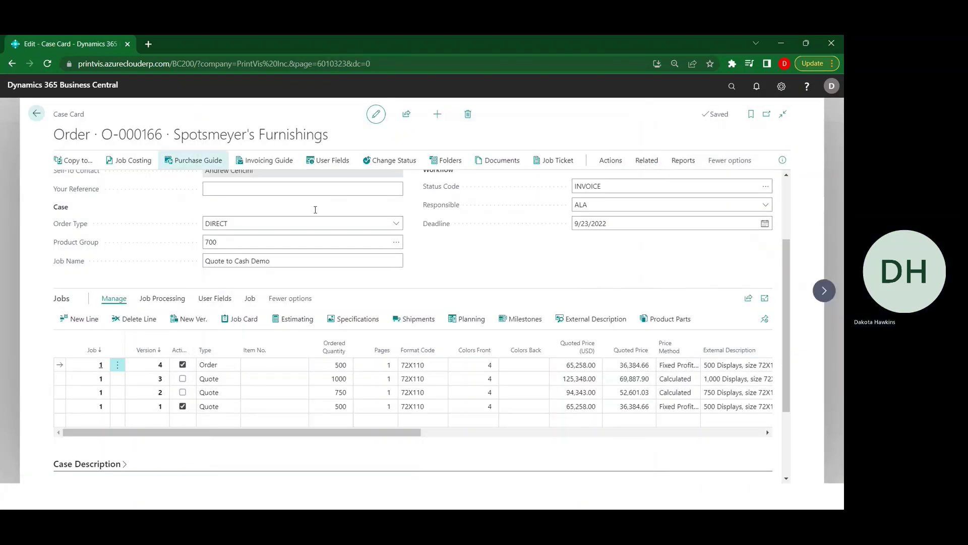
Try to advance the invoiced case to its next status
left_click(408, 167)
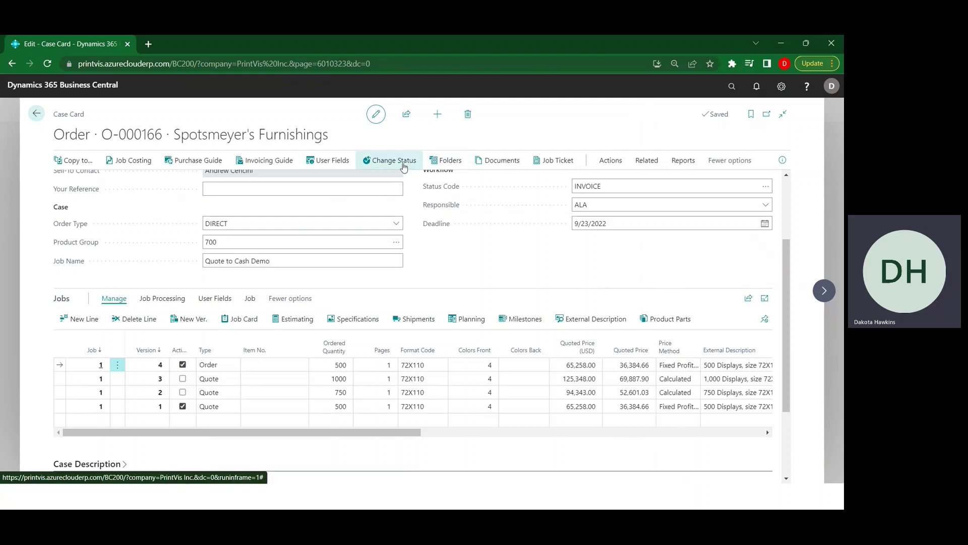
left_click(455, 316)
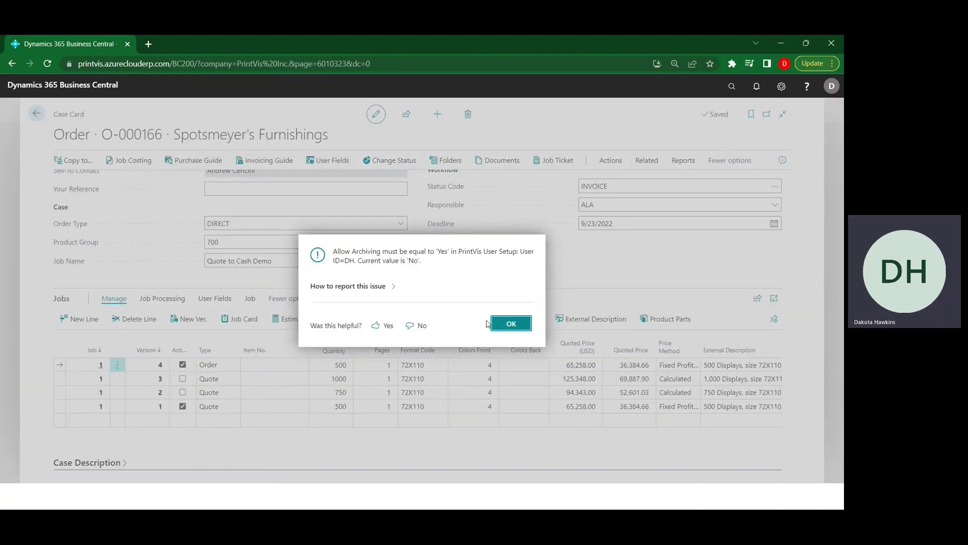
left_click(507, 321)
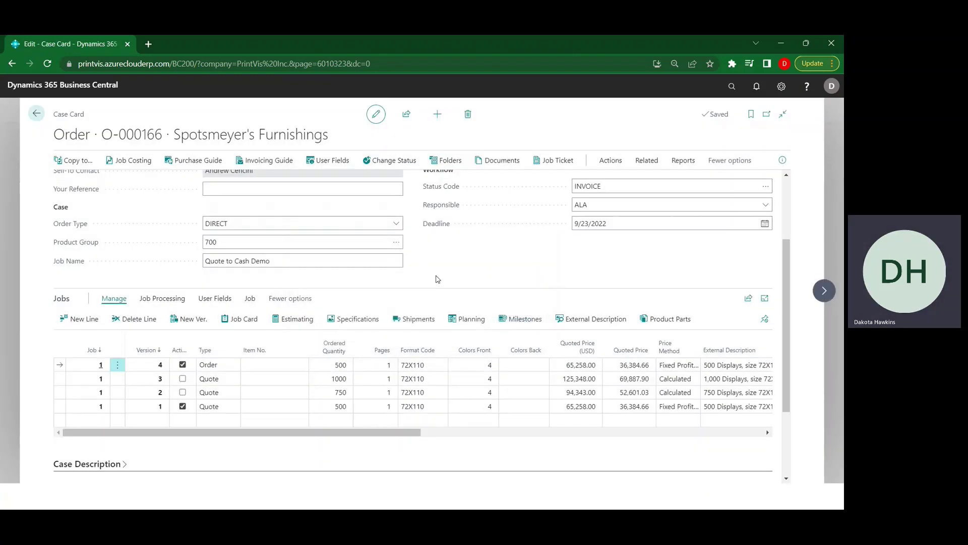
Copy the order to a new case with status code REQUEST
scroll(436, 279, "up", 3)
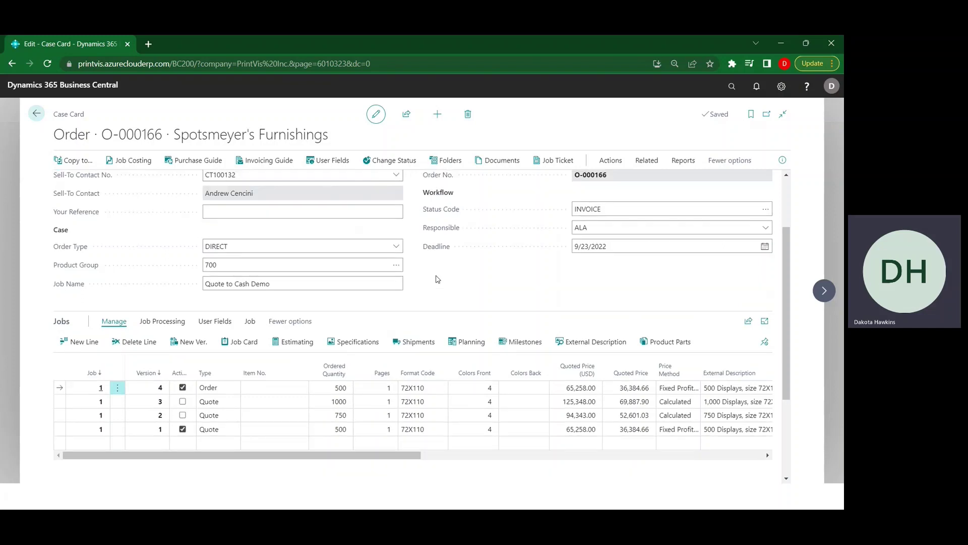
mouse_move(426, 324)
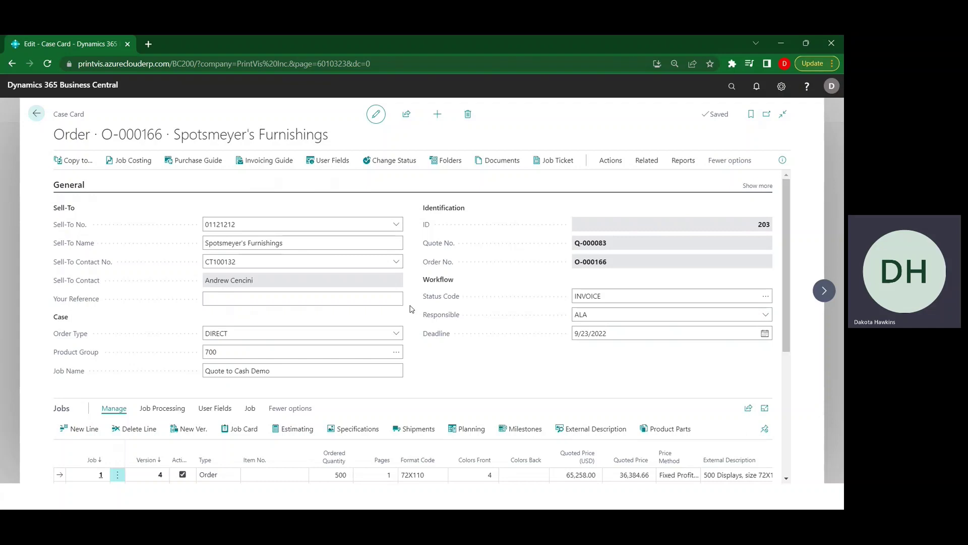
scroll(347, 441, "down", 2)
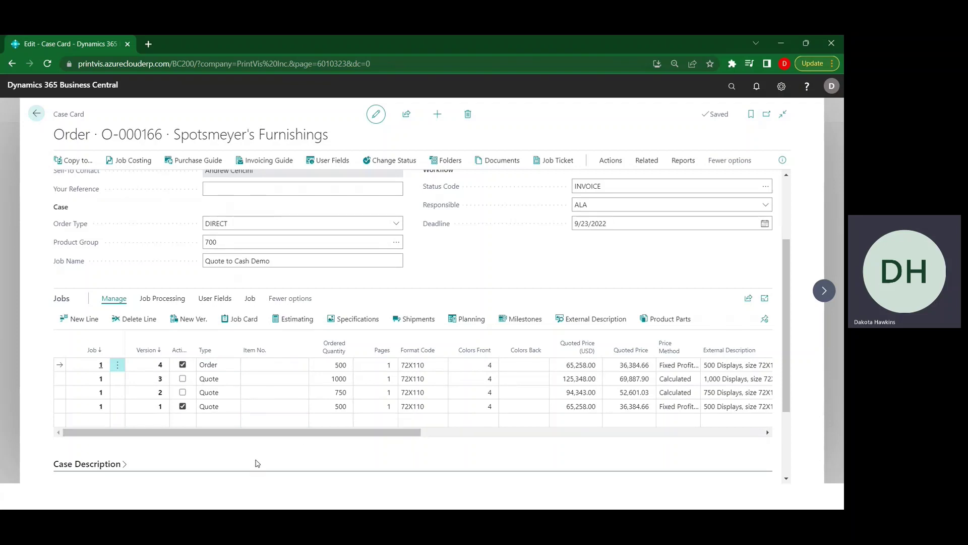
left_click(83, 164)
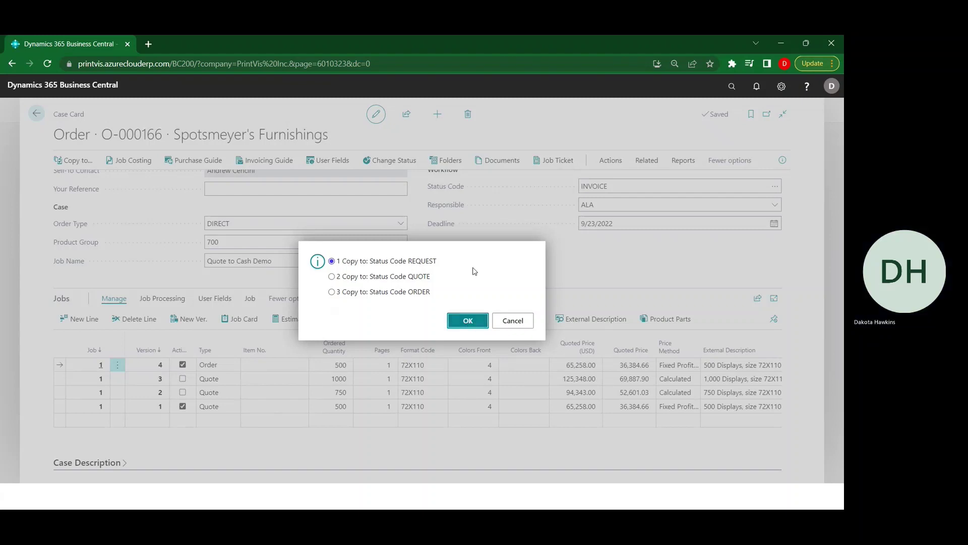
key("Return")
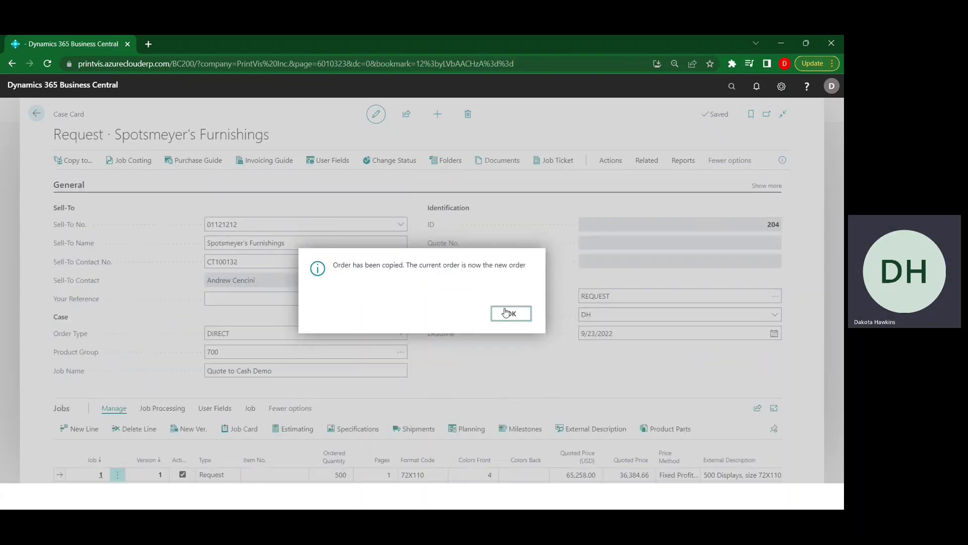
left_click(505, 313)
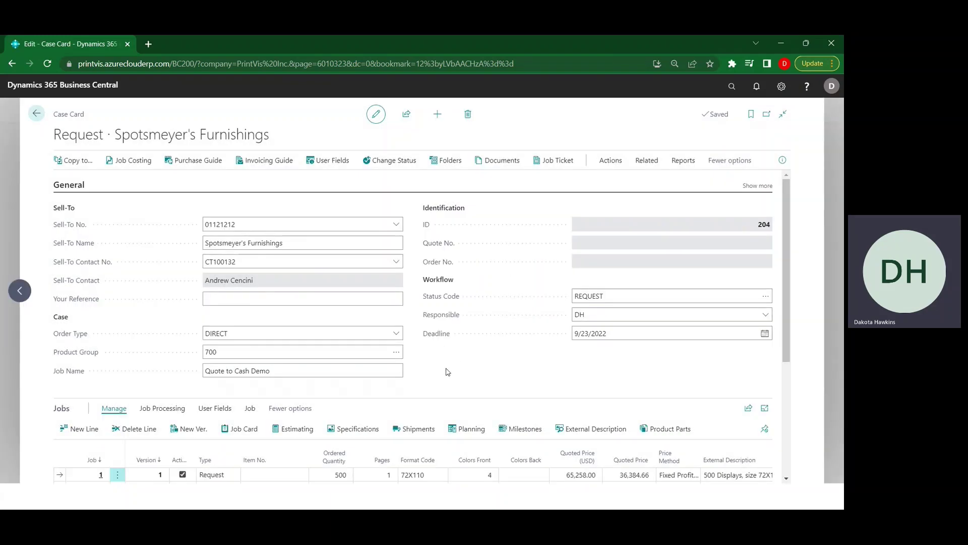